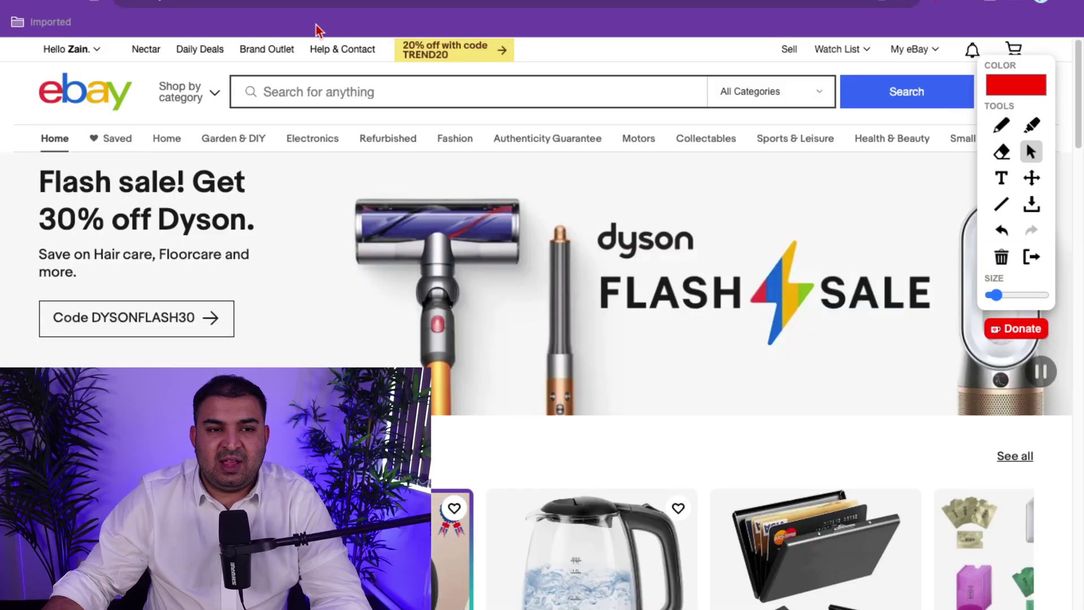
Step: Circle the Sell link in the eBay page header with the red pen
left_click(999, 128)
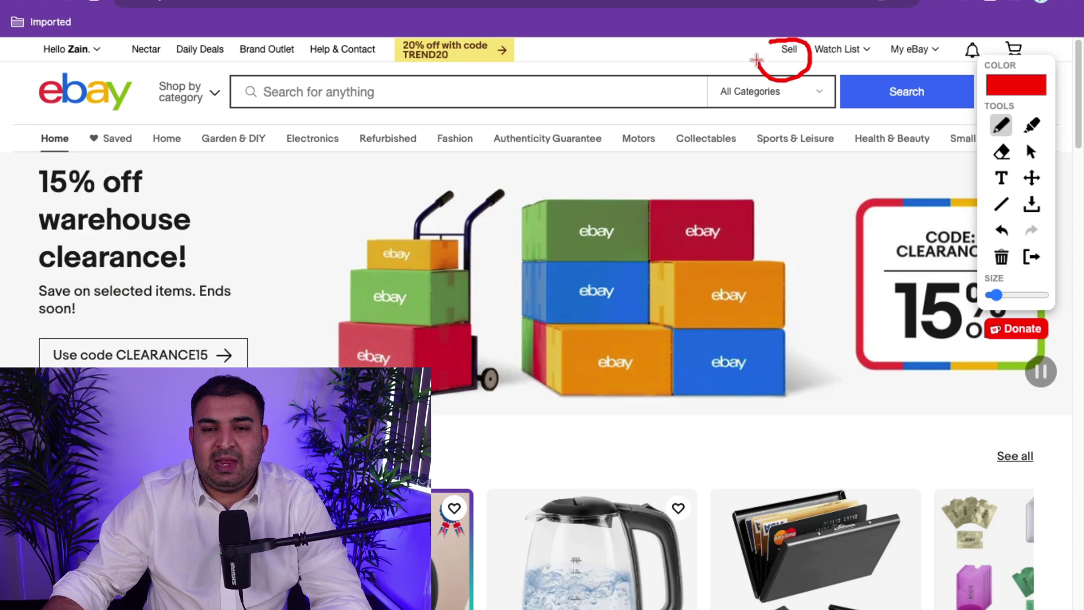
left_click(791, 52)
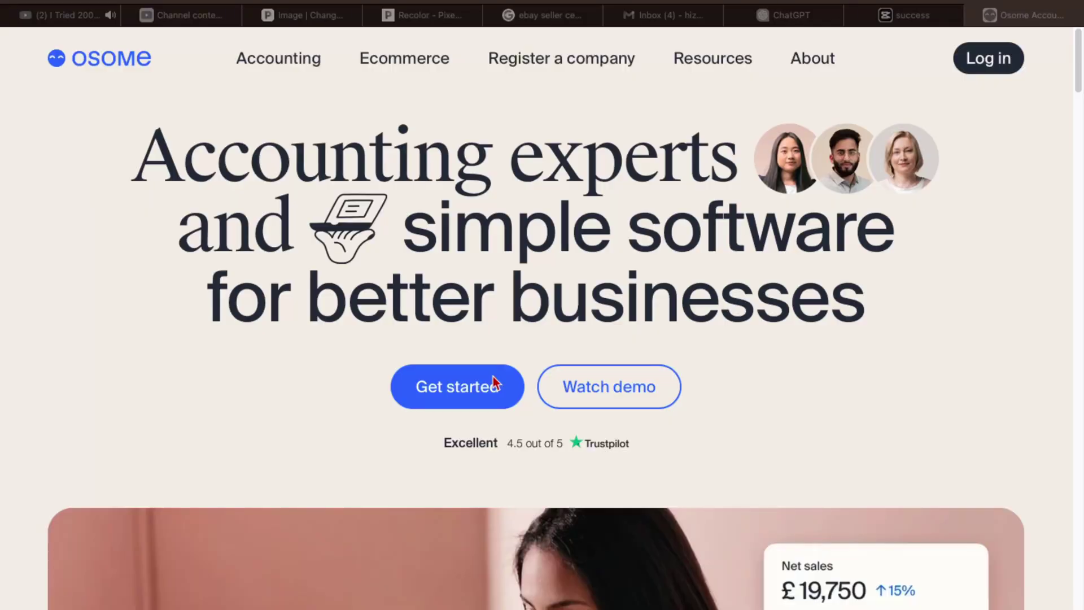
Step: Look over the Osome home page, including the accounting, ecommerce and company formation service offers
scroll(167, 181, "down", 10)
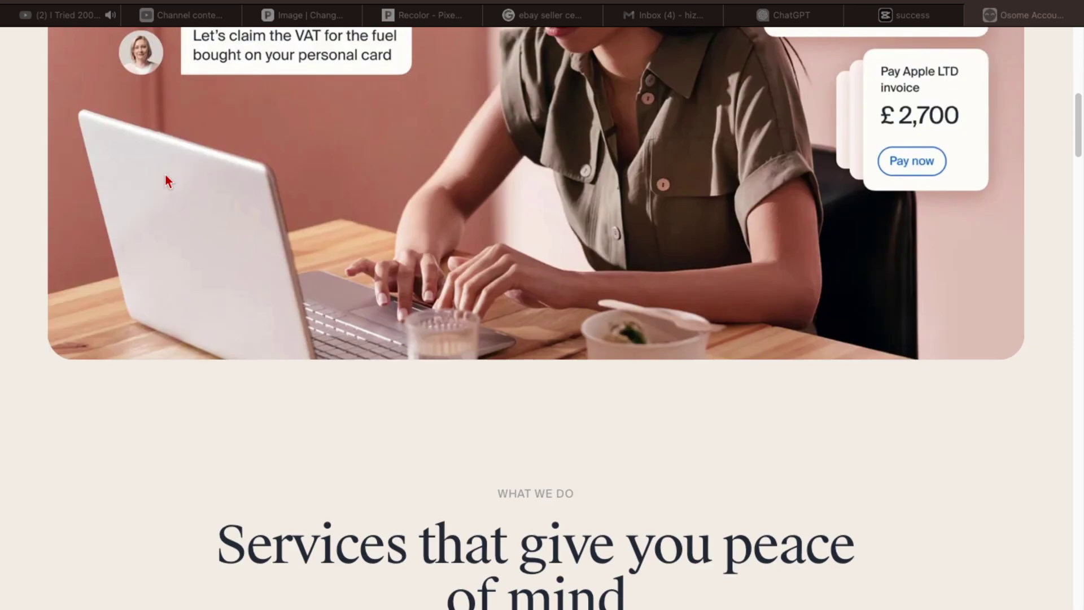
scroll(167, 181, "down", 9)
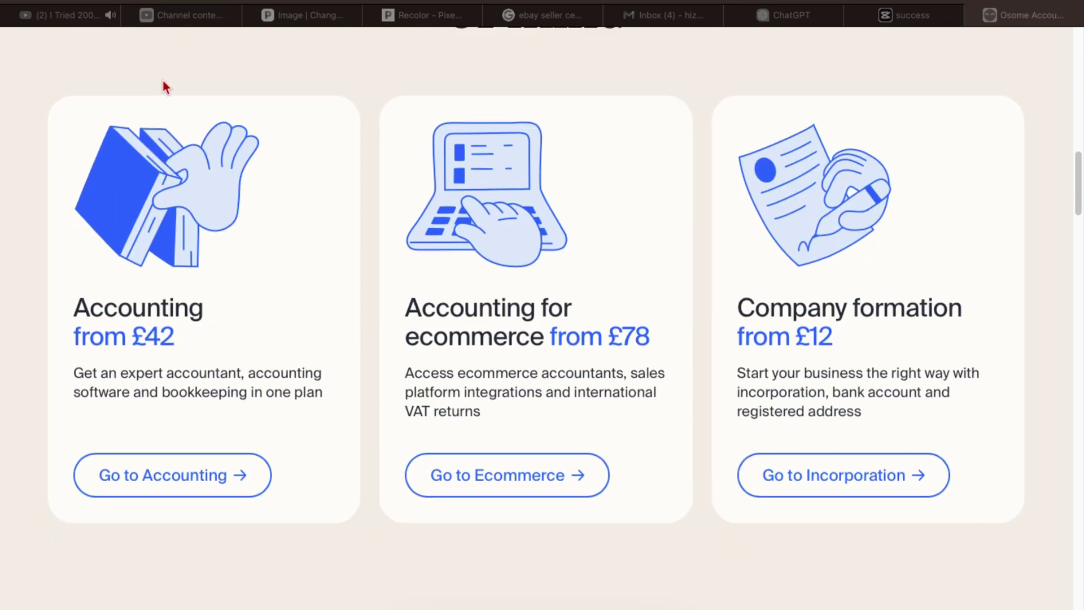
left_click(163, 81)
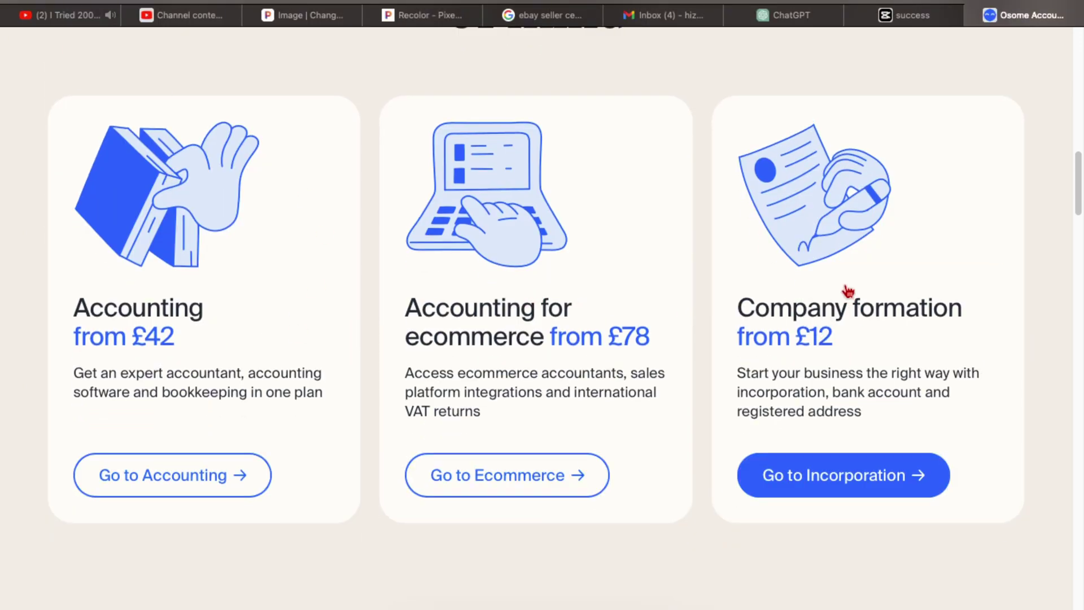
scroll(848, 291, "down", 20)
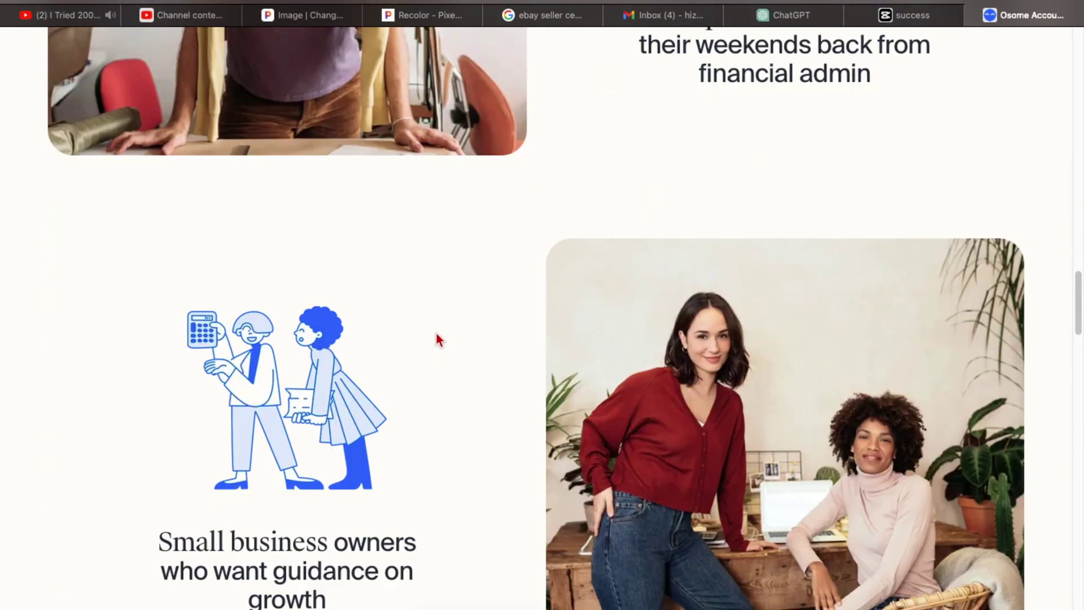
scroll(631, 300, "up", 20)
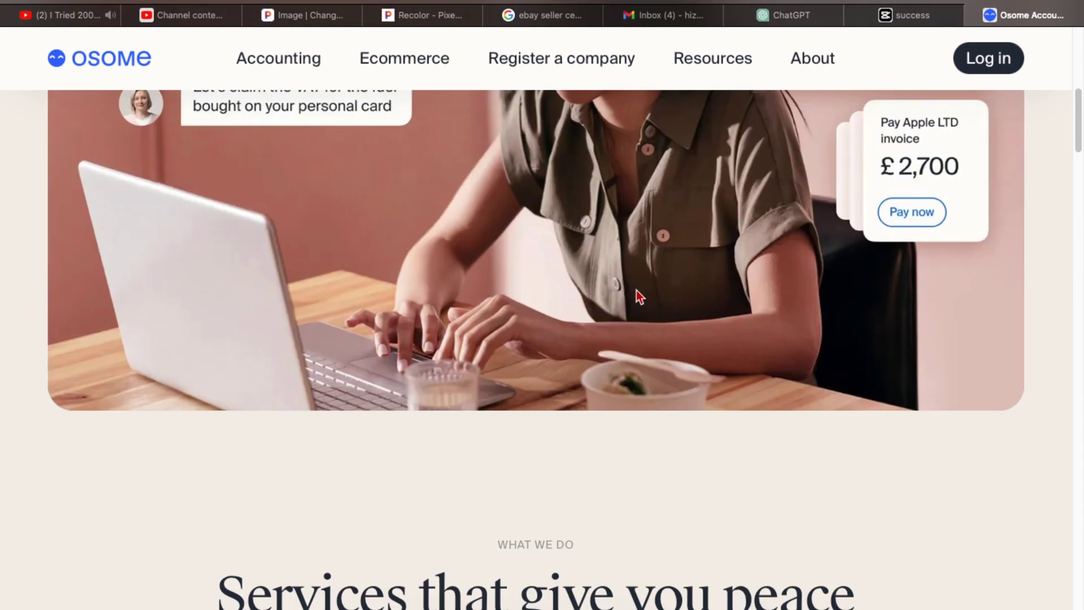
scroll(637, 290, "up", 9)
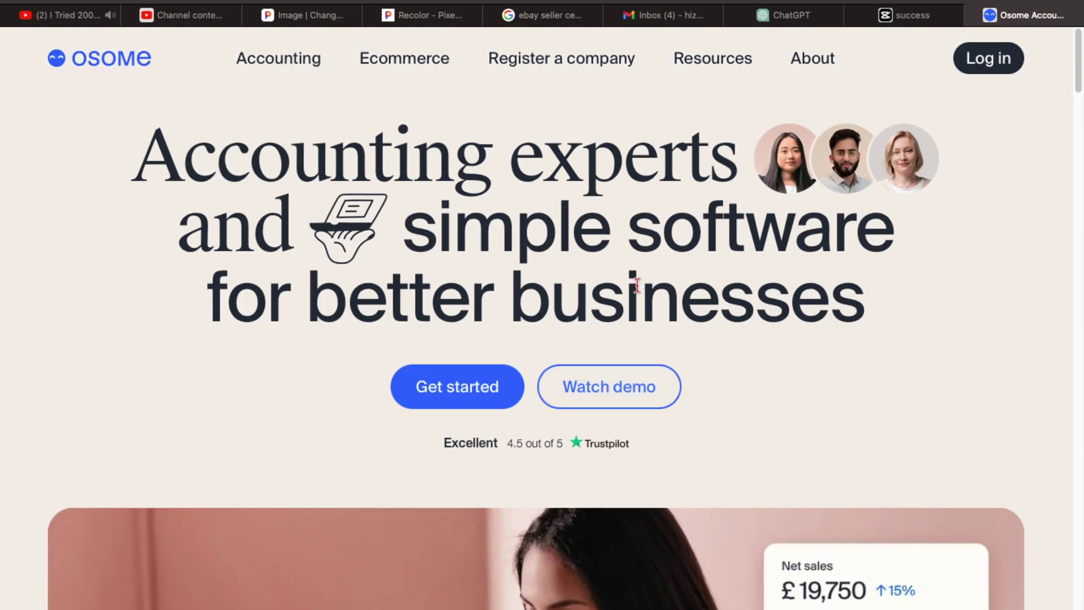
scroll(784, 305, "down", 6)
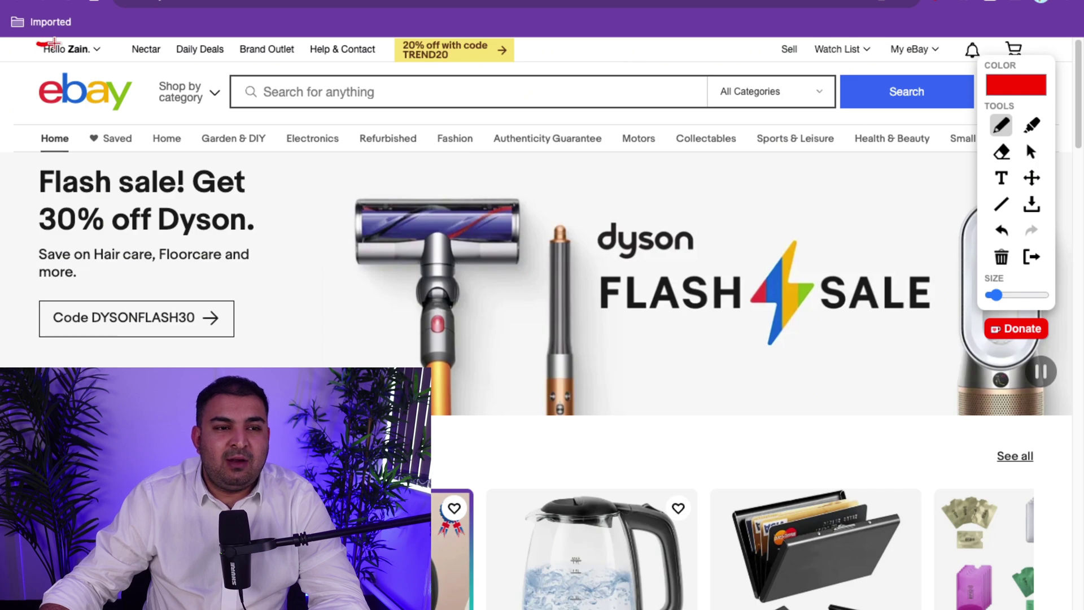
Step: Circle the account greeting on the eBay home page in red and open the account settings
mouse_move(53, 43)
left_mouse_down()
mouse_move(108, 47)
mouse_move(76, 69)
left_mouse_up()
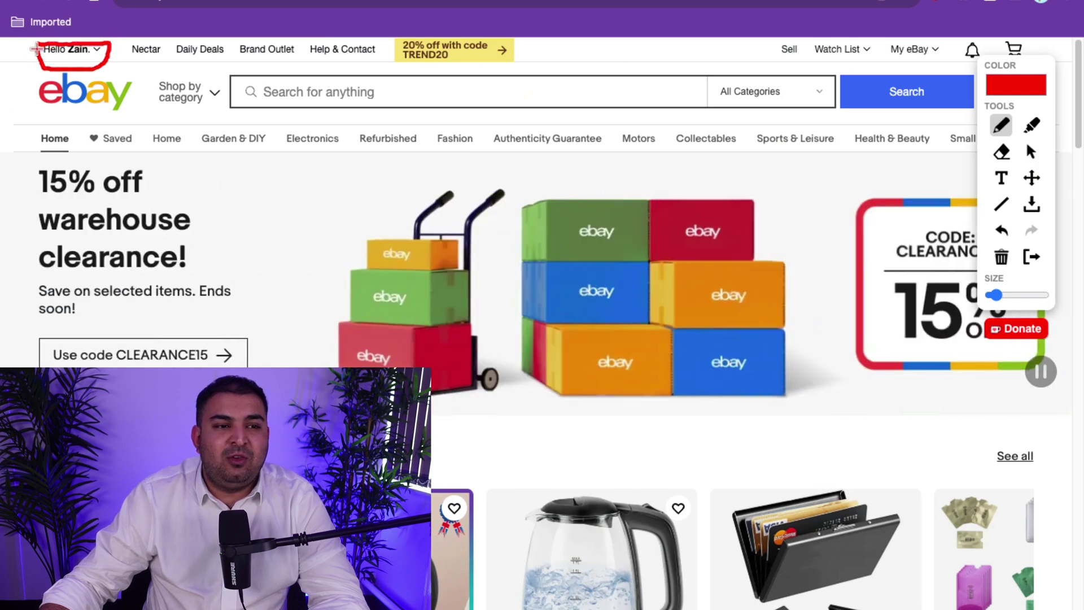
left_click(1031, 151)
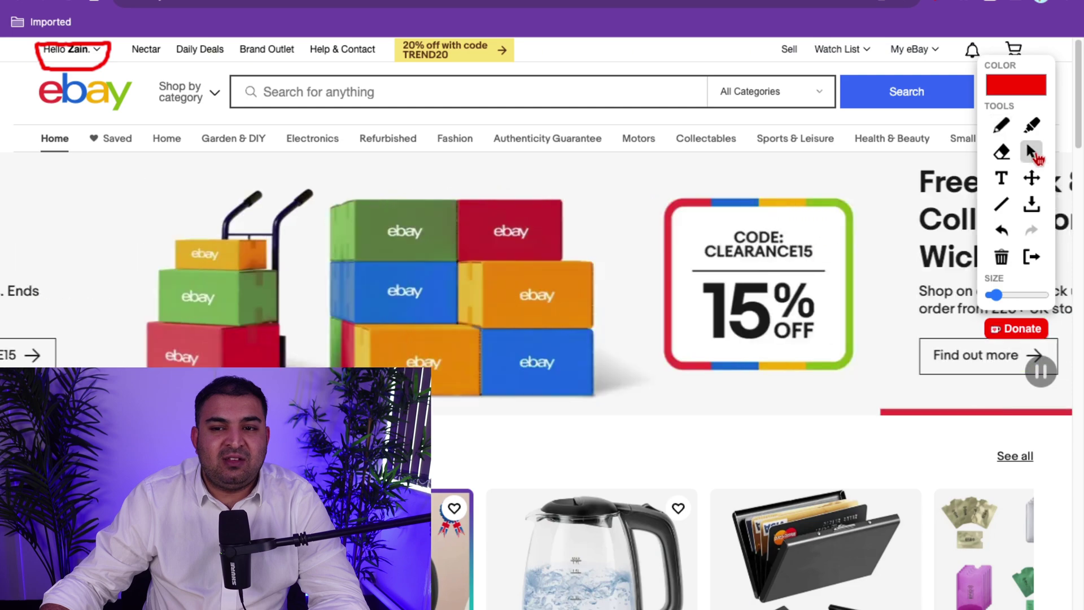
mouse_move(97, 53)
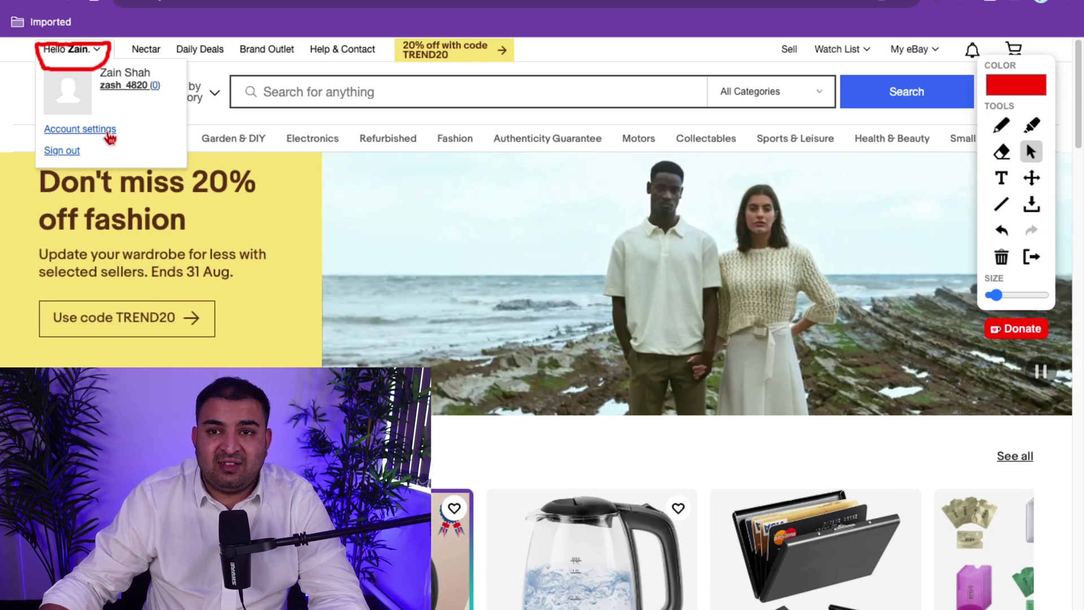
left_click(108, 130)
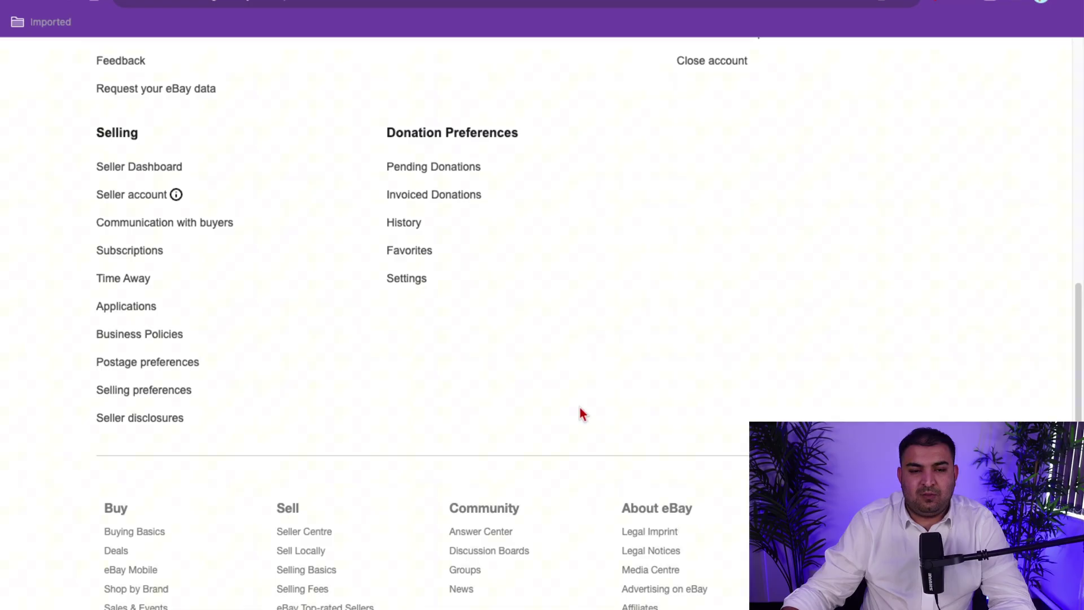
Step: Open the Selling preferences of the account and review the options for listings, orders and buyers
left_click(944, 4)
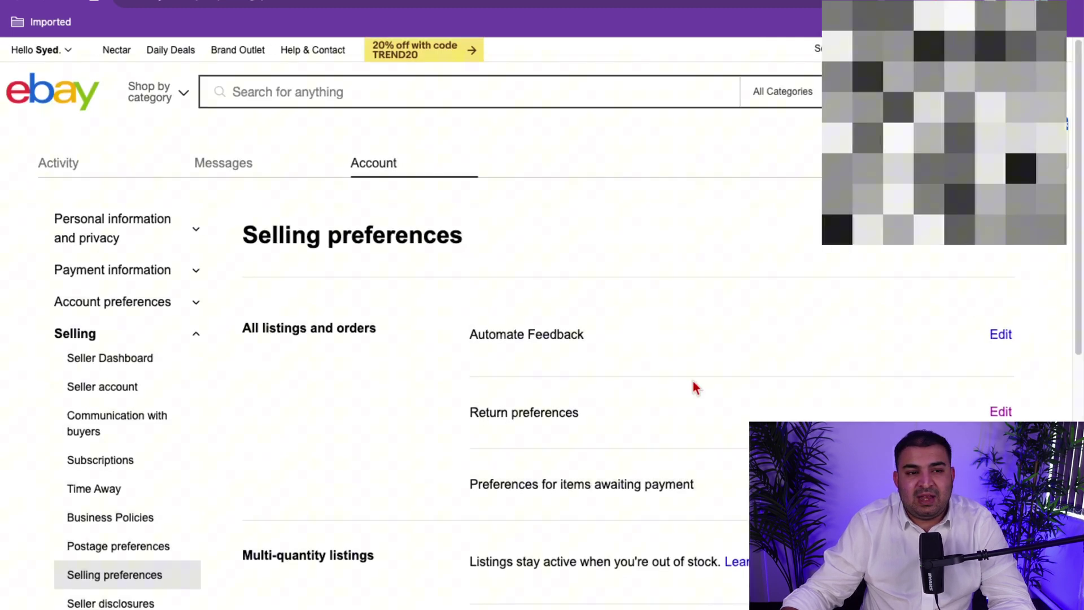
scroll(695, 388, "down", 3)
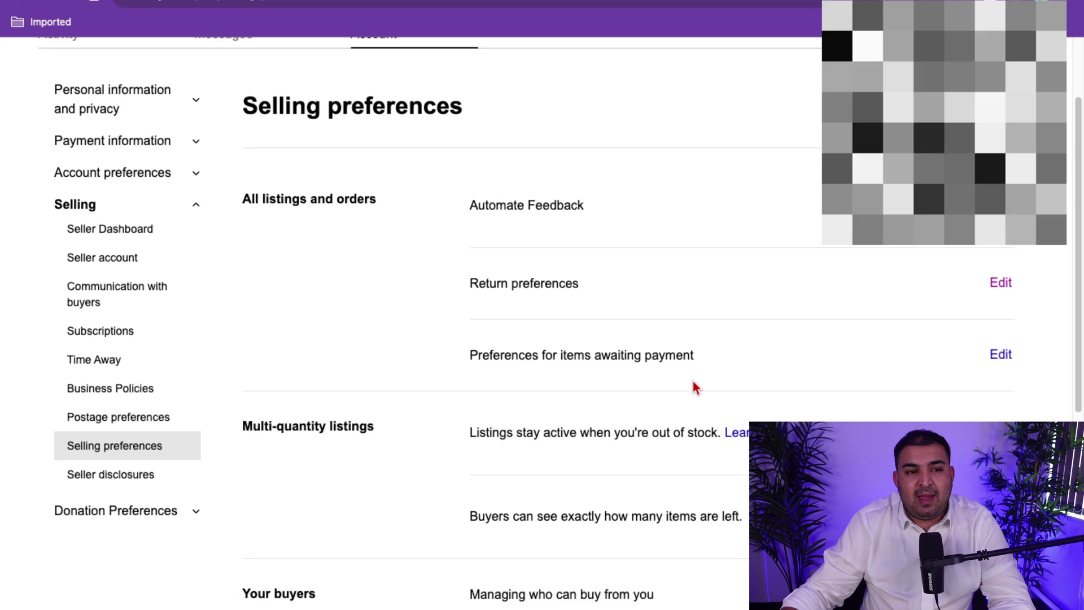
scroll(693, 383, "down", 1)
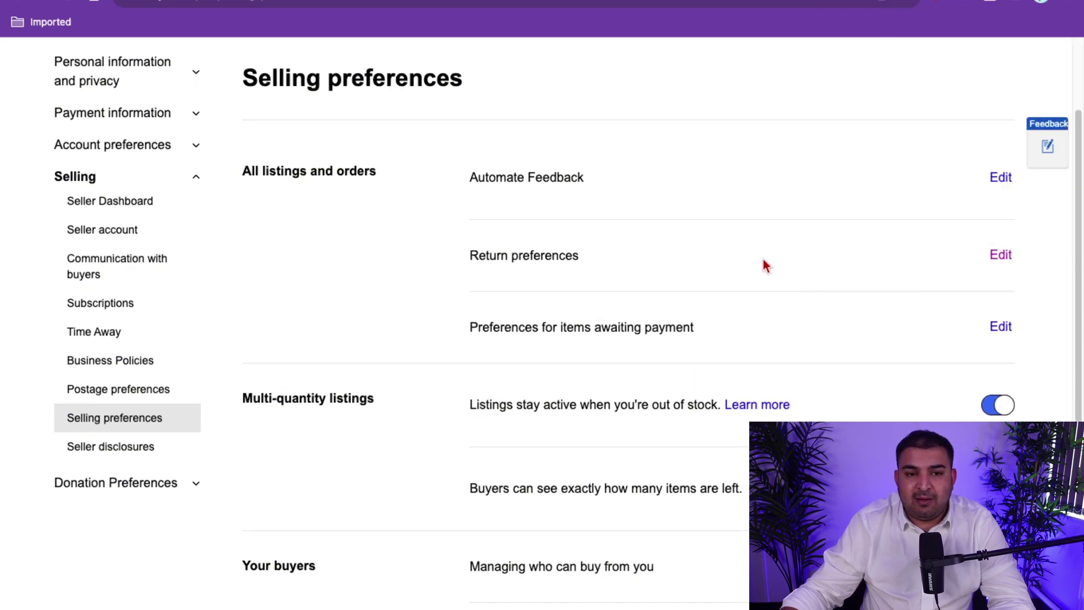
scroll(762, 262, "up", 2)
scroll(762, 261, "down", 1)
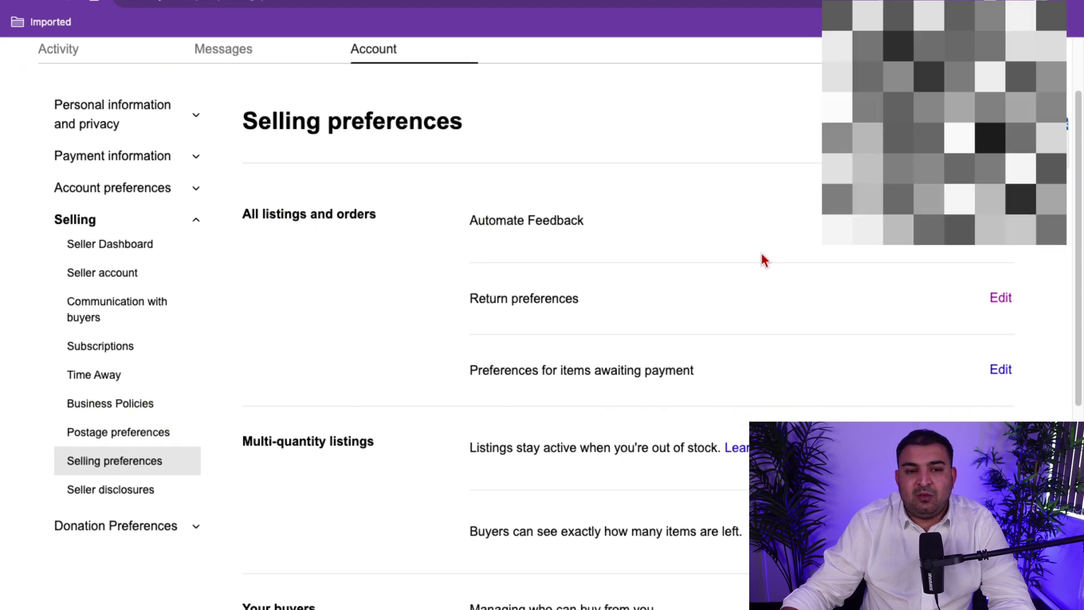
scroll(762, 255, "down", 1)
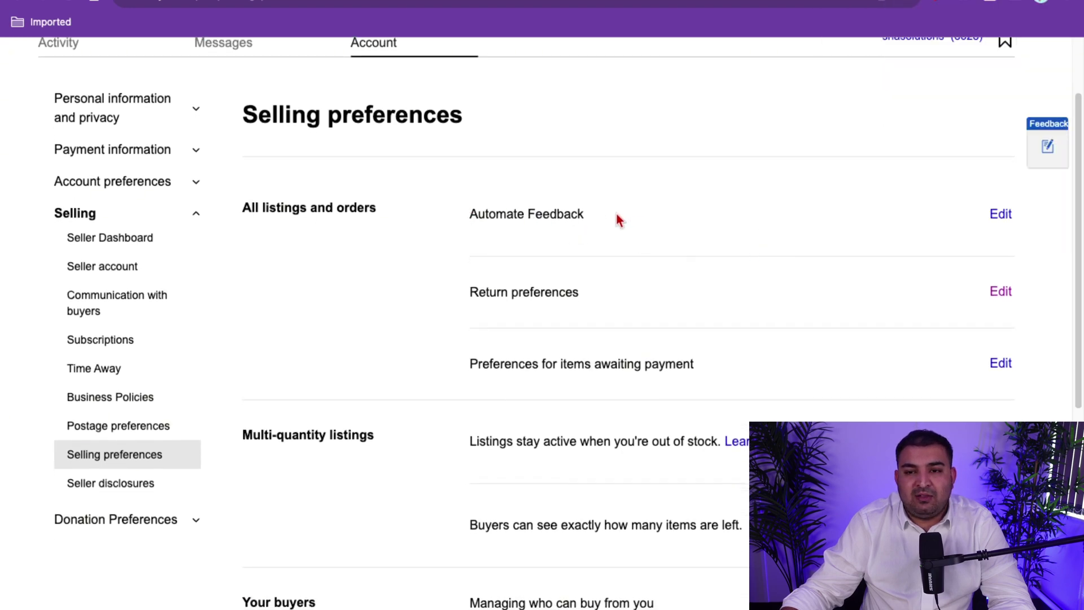
Step: Bring up the annotation palette, place it over the account sidebar and switch it to pointer mode
left_click(940, 5)
mouse_move(1017, 63)
left_mouse_down()
mouse_move(184, 249)
mouse_move(97, 208)
left_mouse_up()
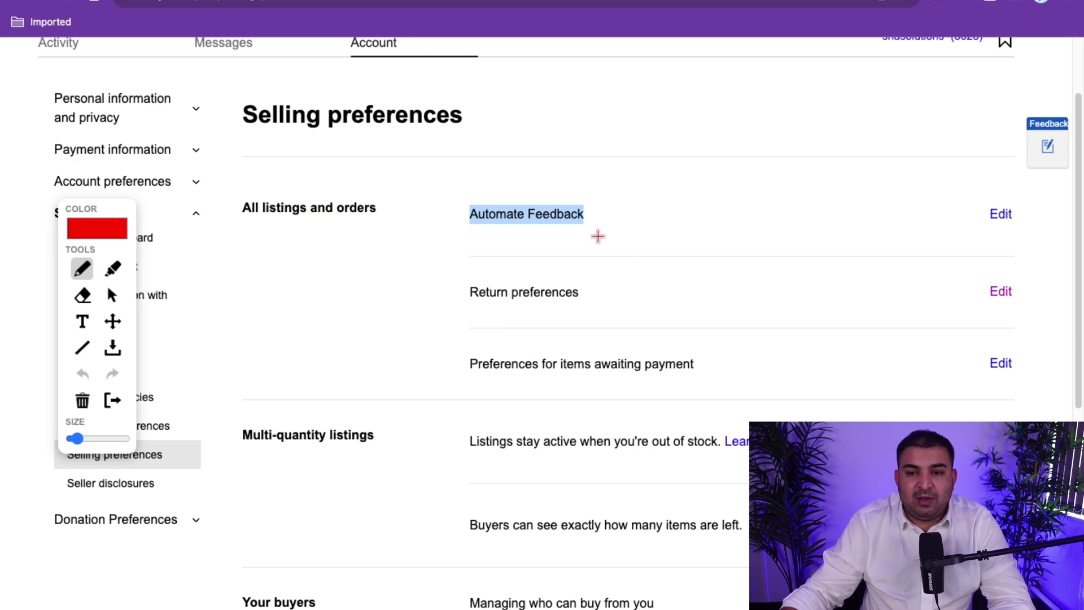
left_click(111, 295)
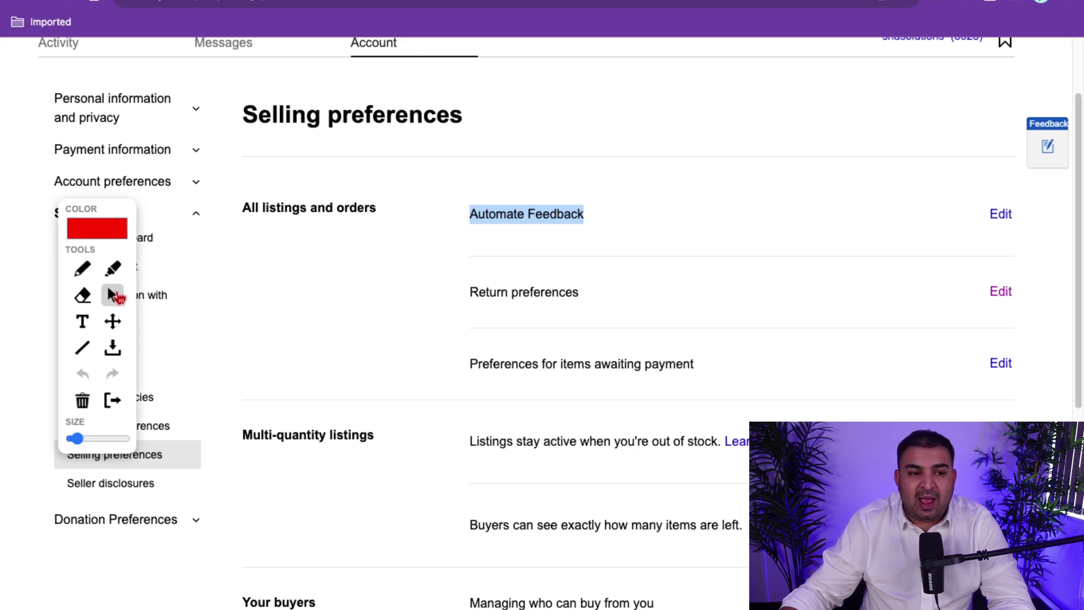
Step: Open Automate Feedback for editing and circle the Edit stored comments link in red
left_click(1000, 213)
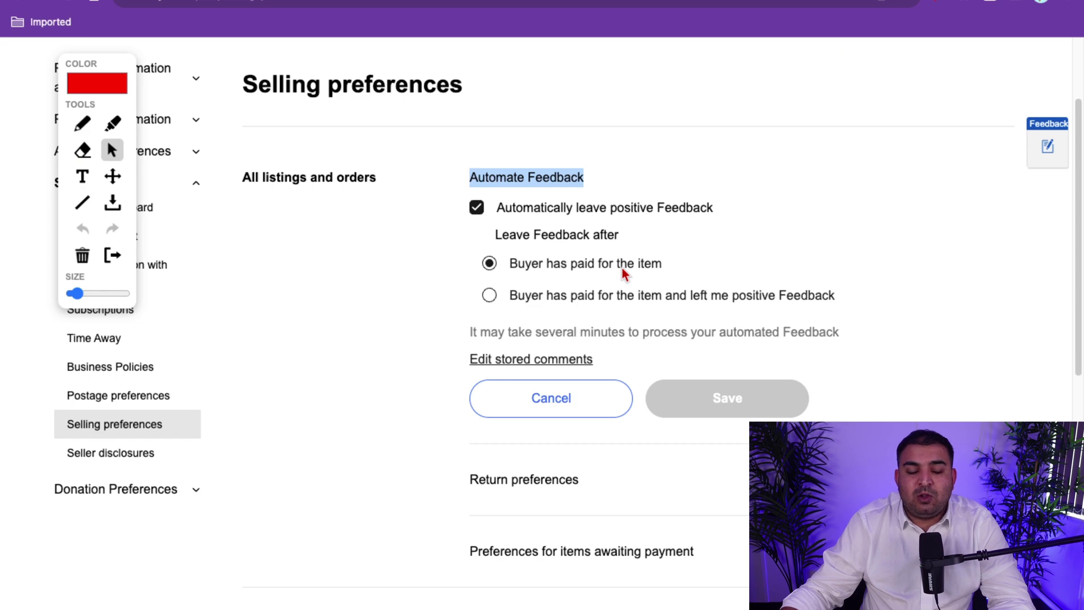
scroll(622, 269, "down", 1)
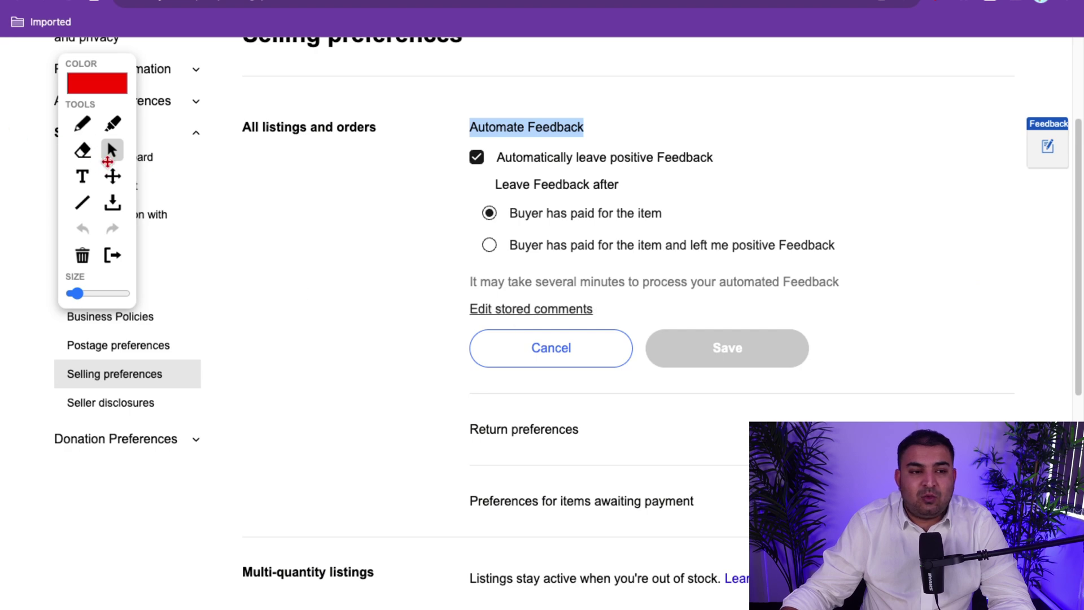
left_click(83, 123)
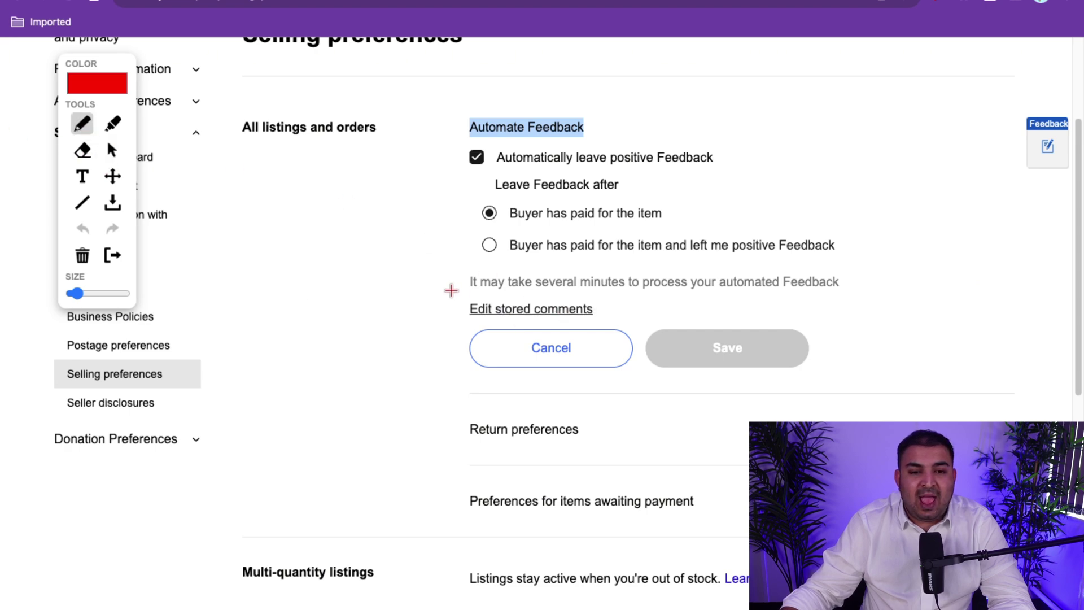
mouse_move(450, 291)
left_mouse_down()
mouse_move(624, 305)
mouse_move(570, 326)
mouse_move(465, 328)
mouse_move(447, 282)
left_mouse_up()
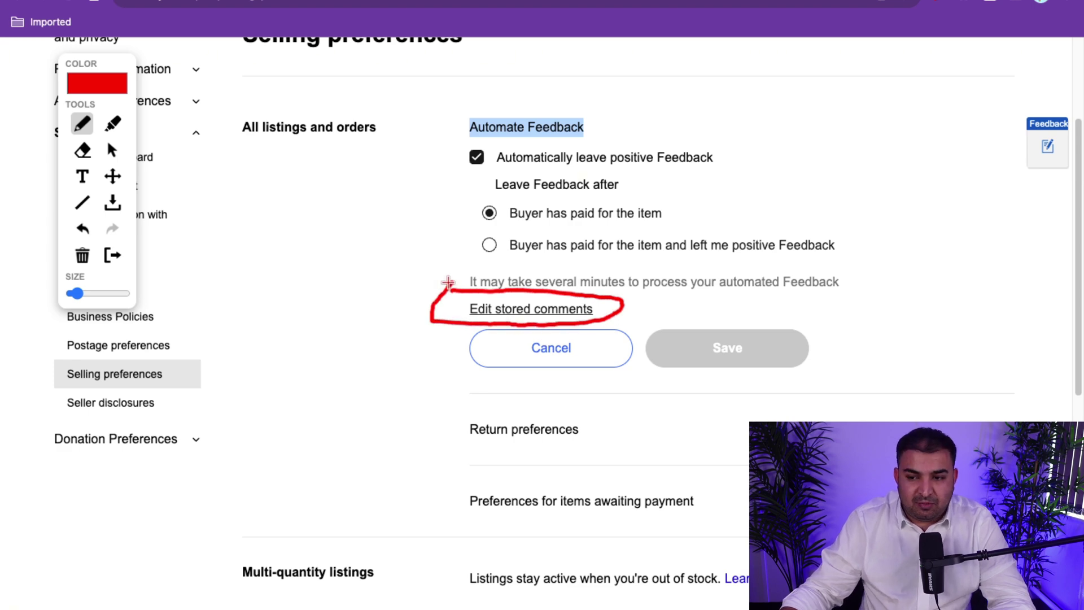
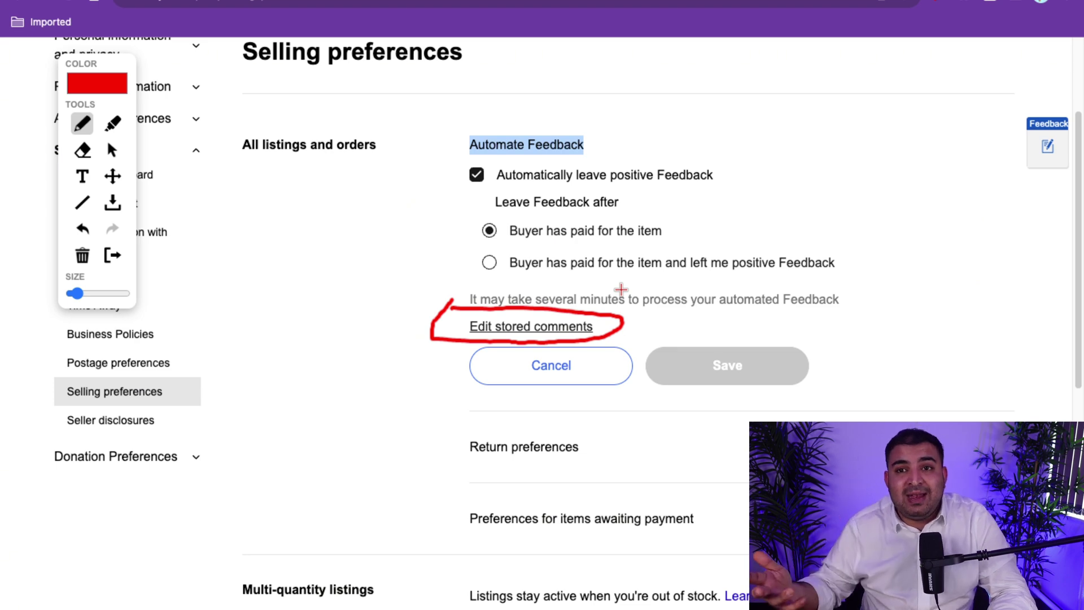
Step: Cancel editing Automate Feedback without saving and clear the red annotation from the page
left_click(112, 149)
left_click(521, 377)
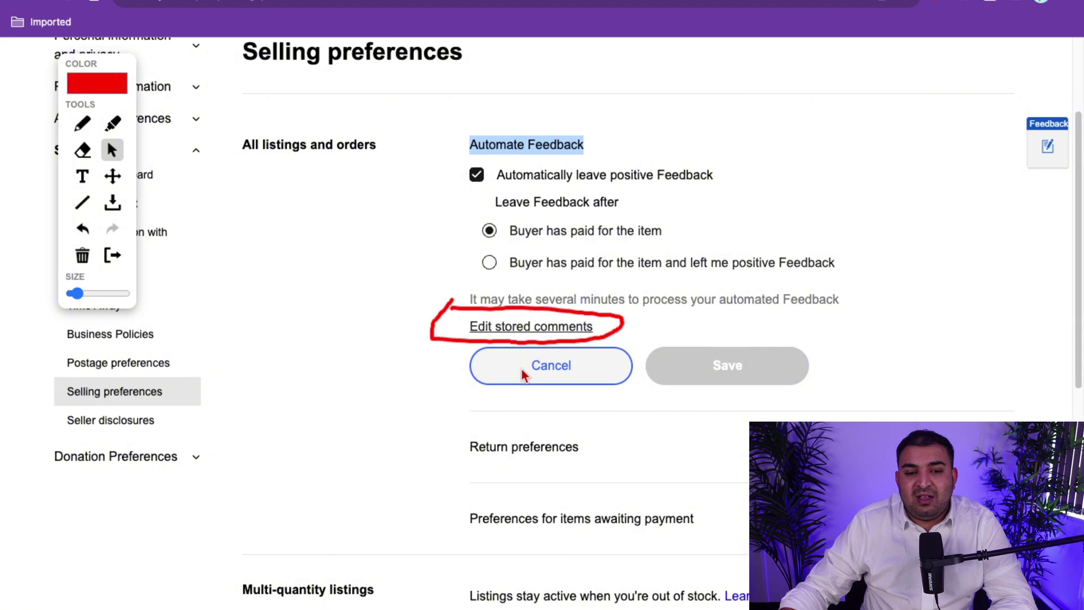
left_click(83, 255)
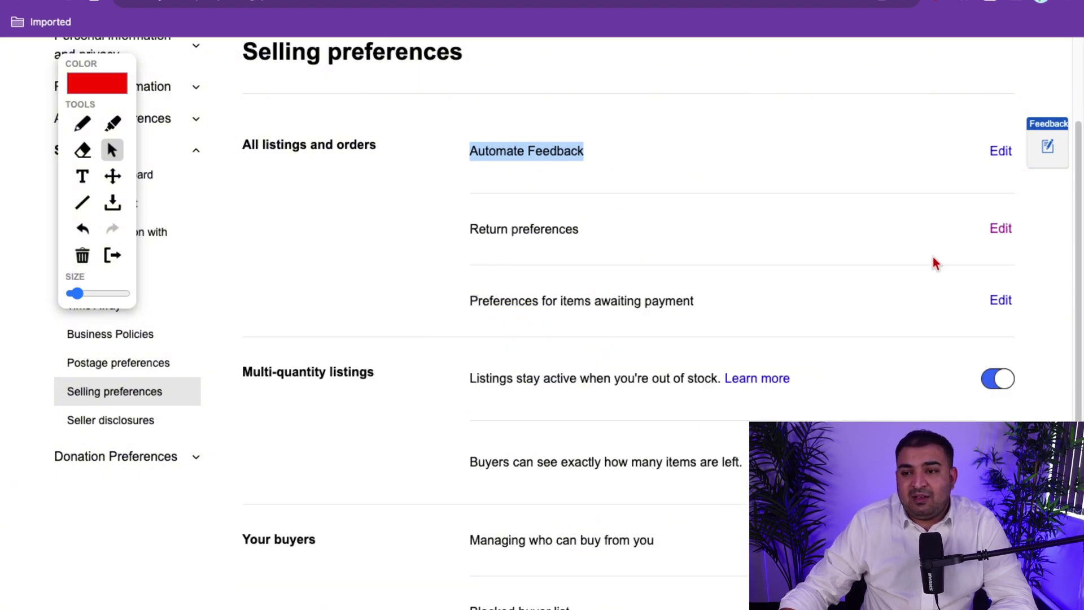
Step: Circle Return preferences in red and open its settings for editing
left_click(82, 123)
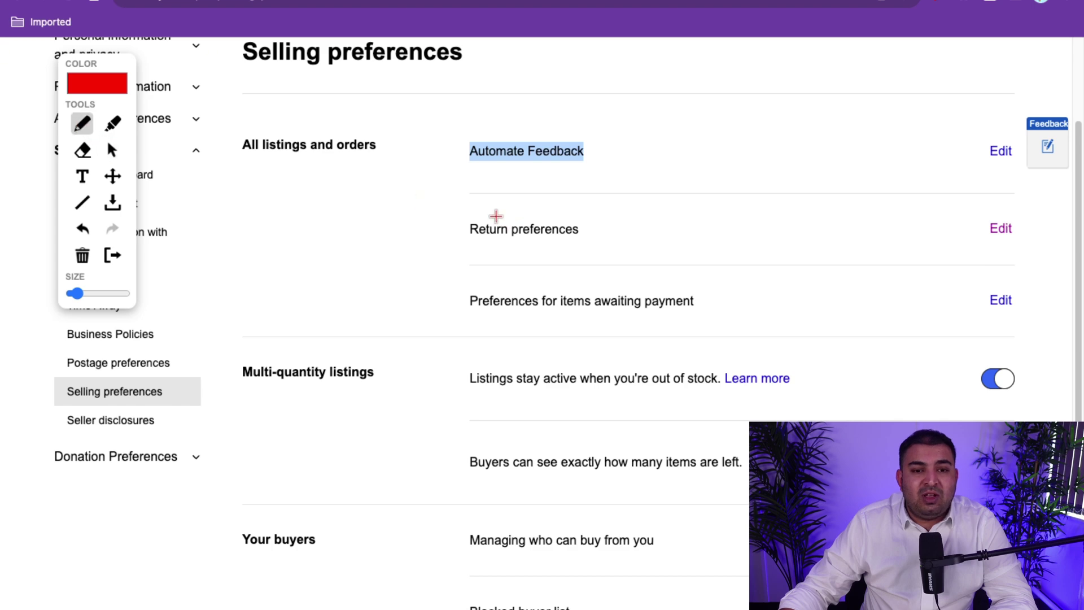
mouse_move(418, 202)
left_mouse_down()
mouse_move(643, 223)
mouse_move(413, 237)
mouse_move(409, 204)
left_mouse_up()
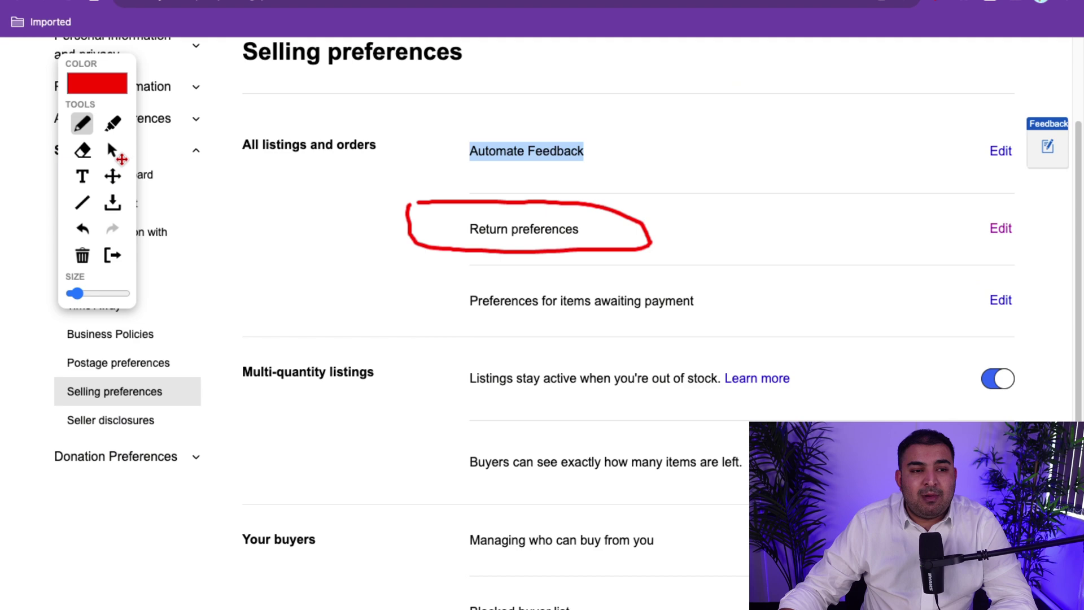
left_click(112, 158)
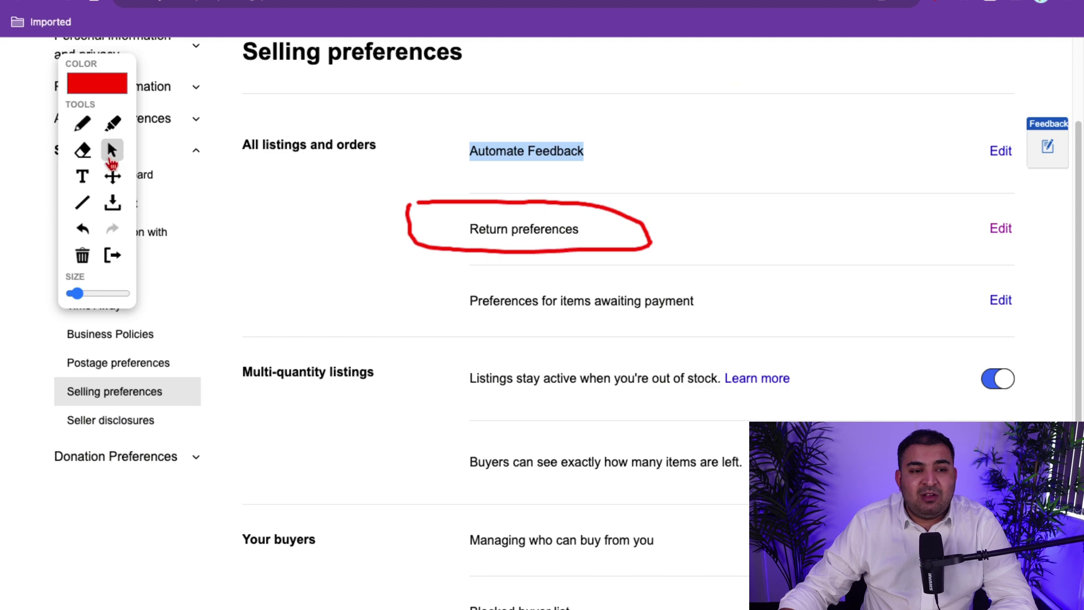
left_click(1001, 229)
Step: Examine the Send a refund rule's refund limit and return reasons, placing the cursor in its total refund field
scroll(682, 265, "down", 4)
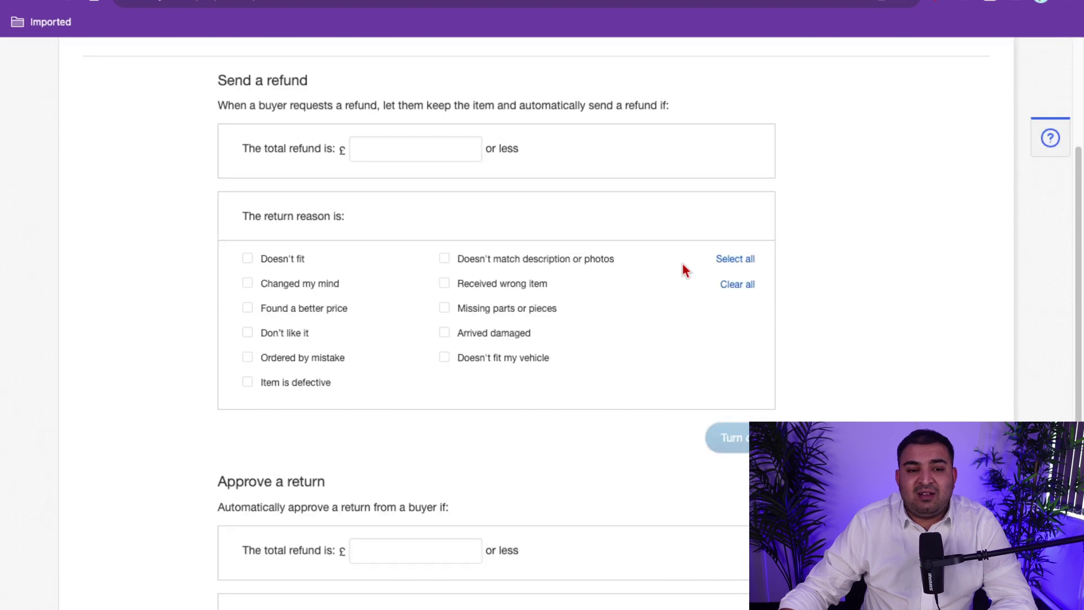
scroll(677, 261, "up", 2)
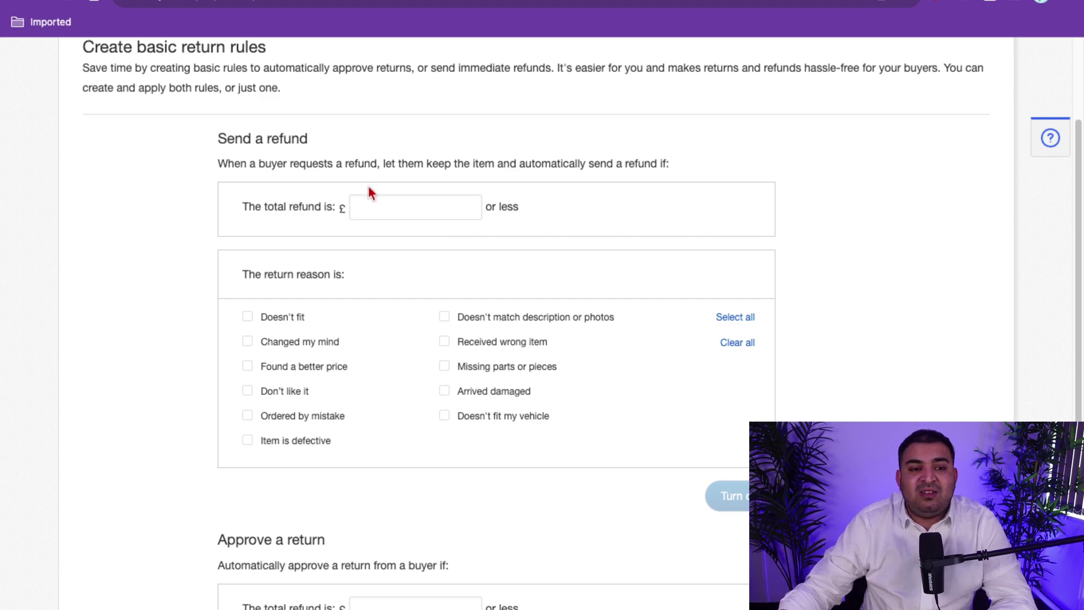
scroll(371, 189, "down", 1)
left_click(388, 191)
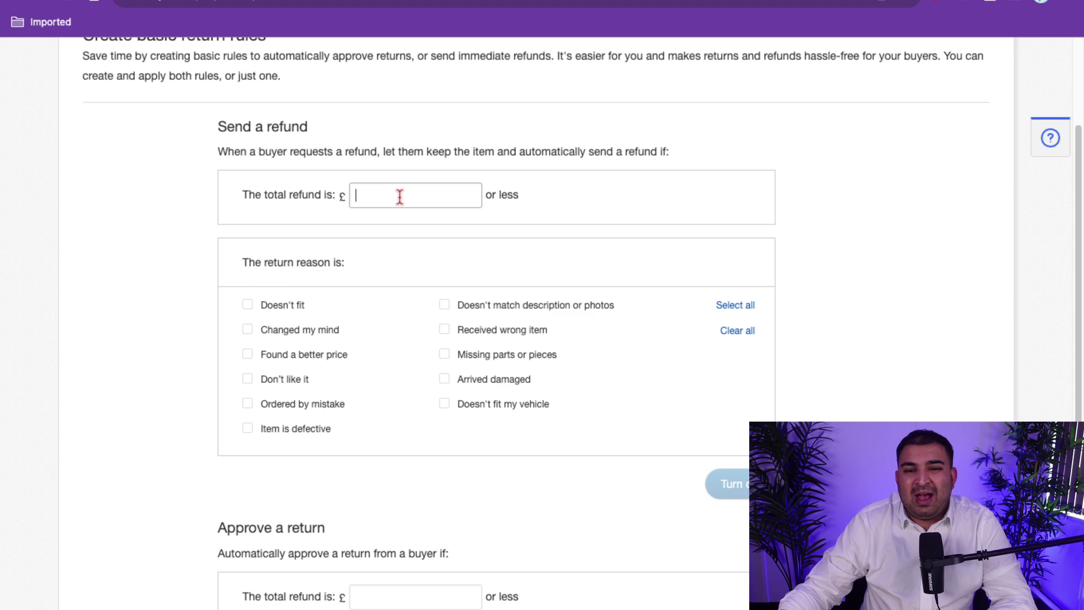
scroll(378, 198, "down", 3)
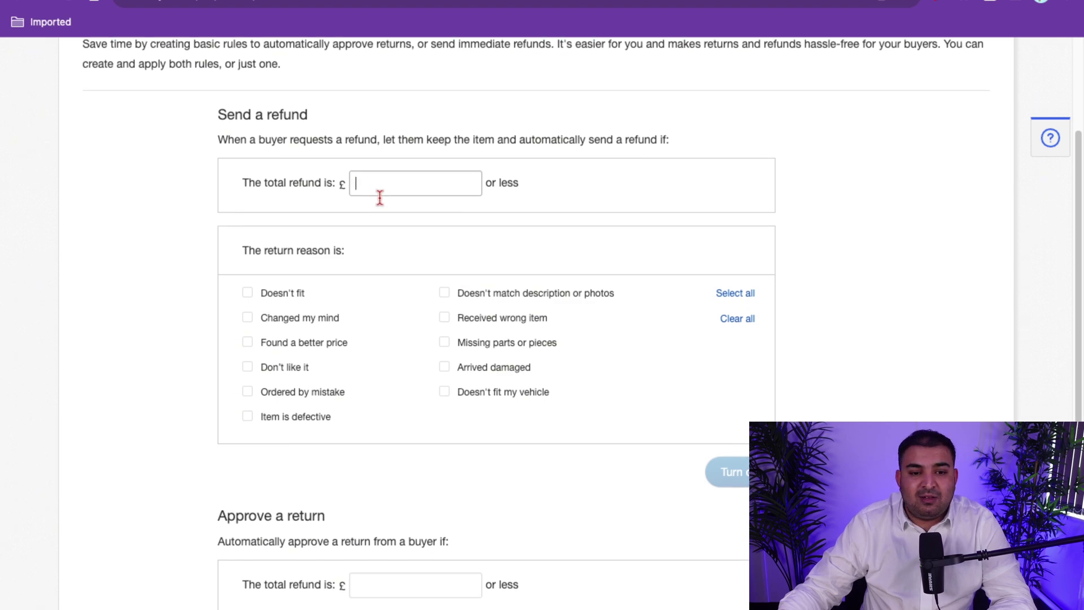
left_click(248, 228)
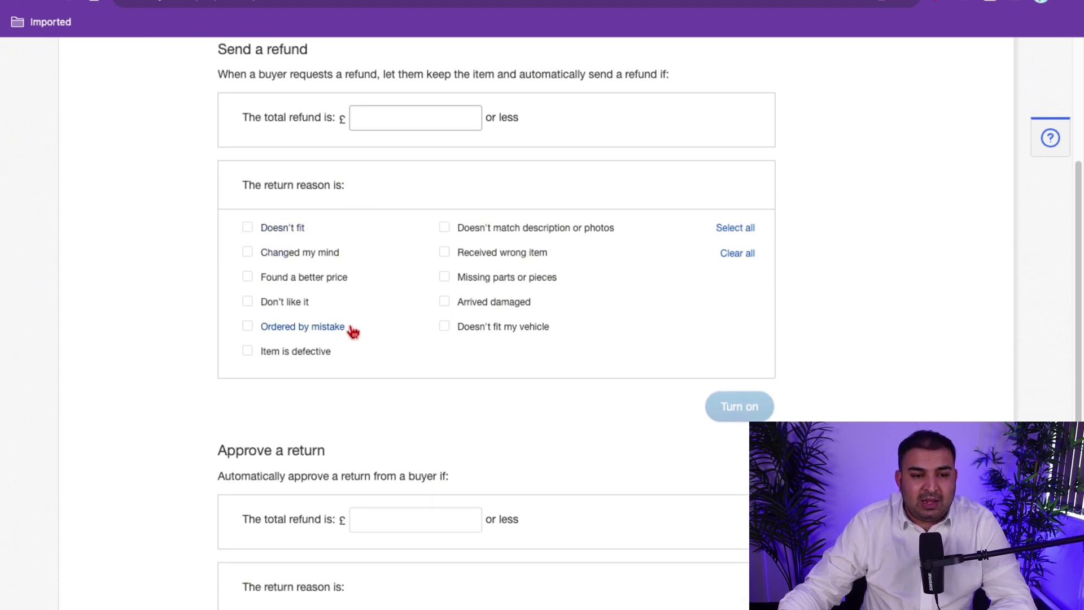
left_click(477, 301)
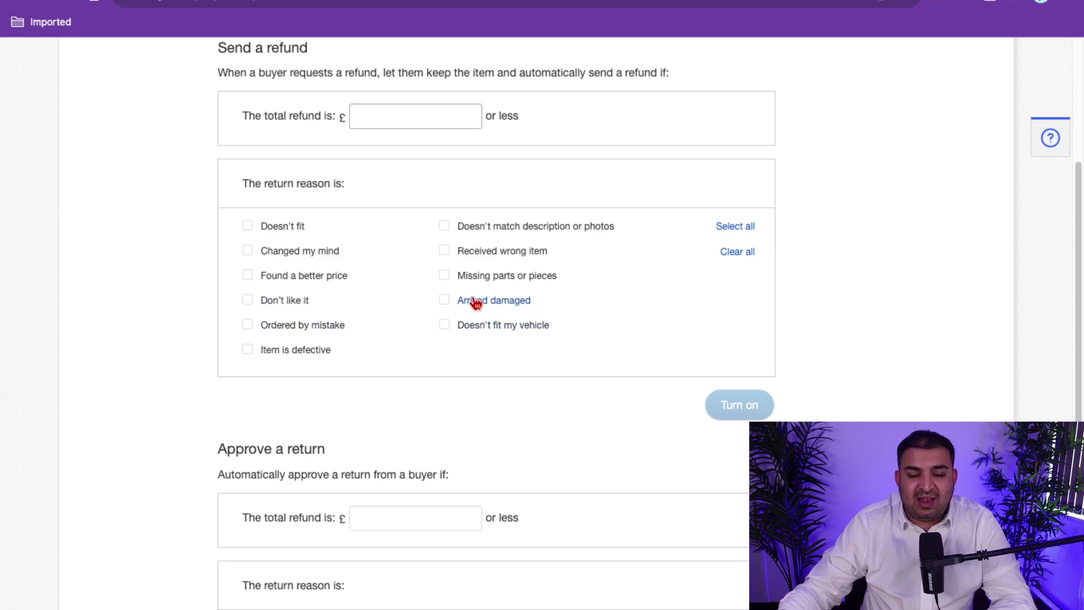
Step: Review the Approve a return rule, including its total refund limit and list of return reasons
scroll(446, 282, "down", 2)
scroll(390, 256, "down", 10)
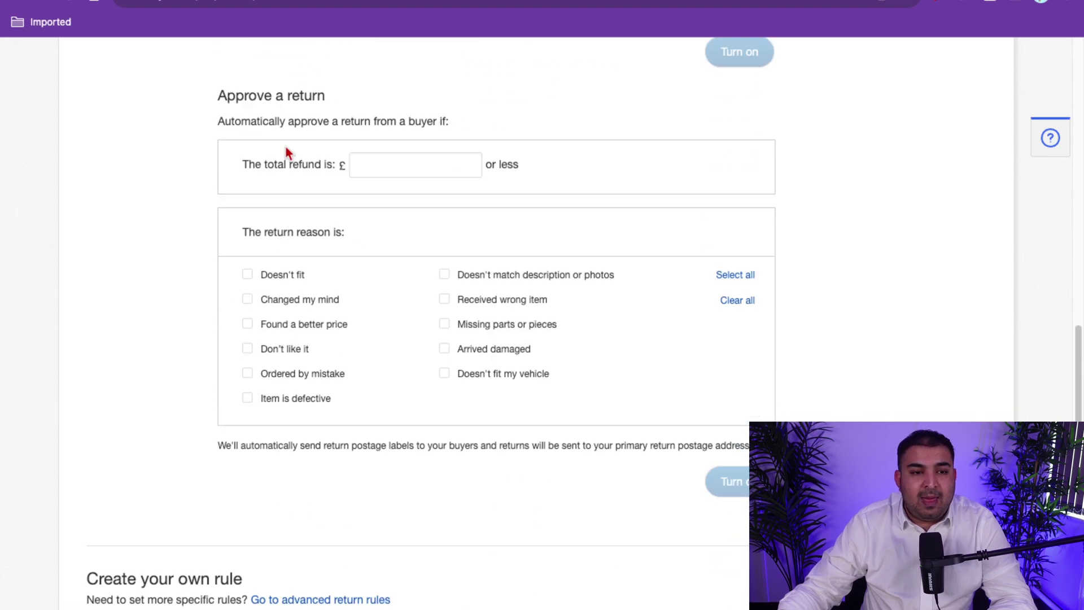
scroll(286, 150, "up", 2)
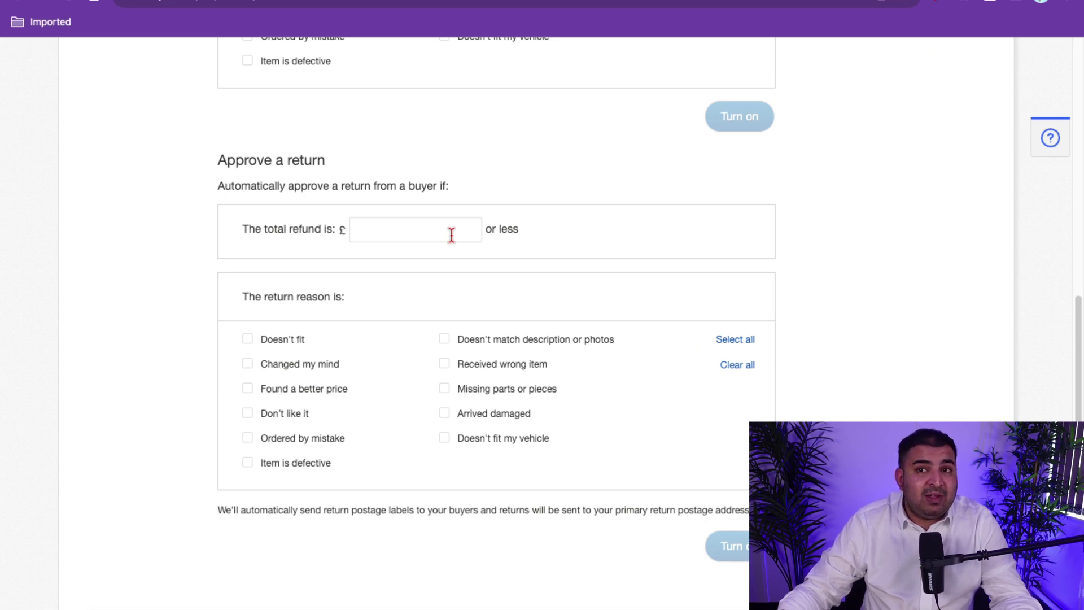
scroll(452, 240, "down", 1)
scroll(451, 239, "down", 1)
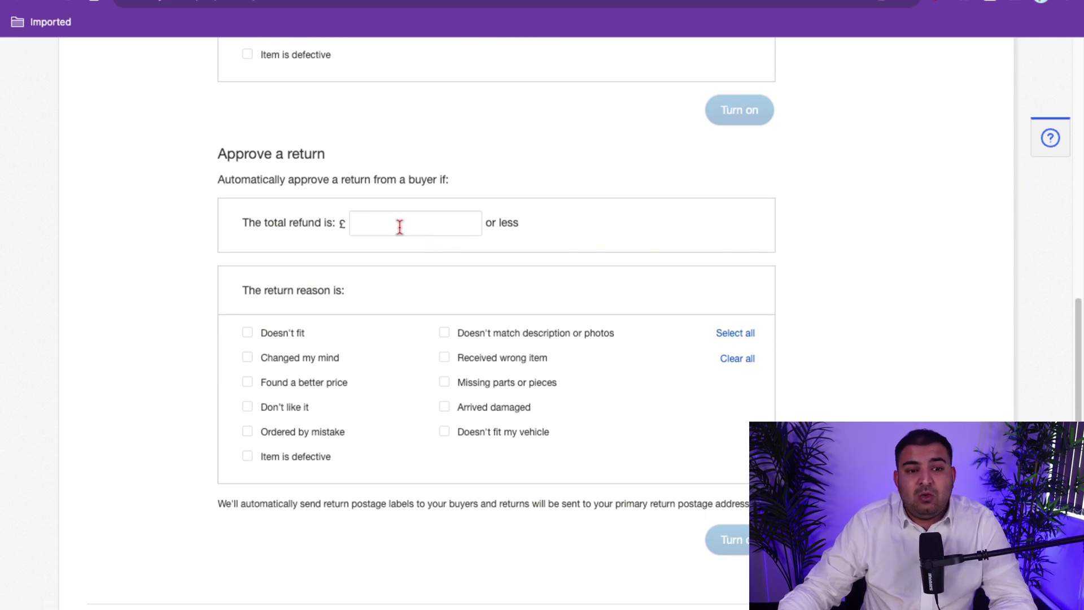
scroll(380, 225, "up", 1)
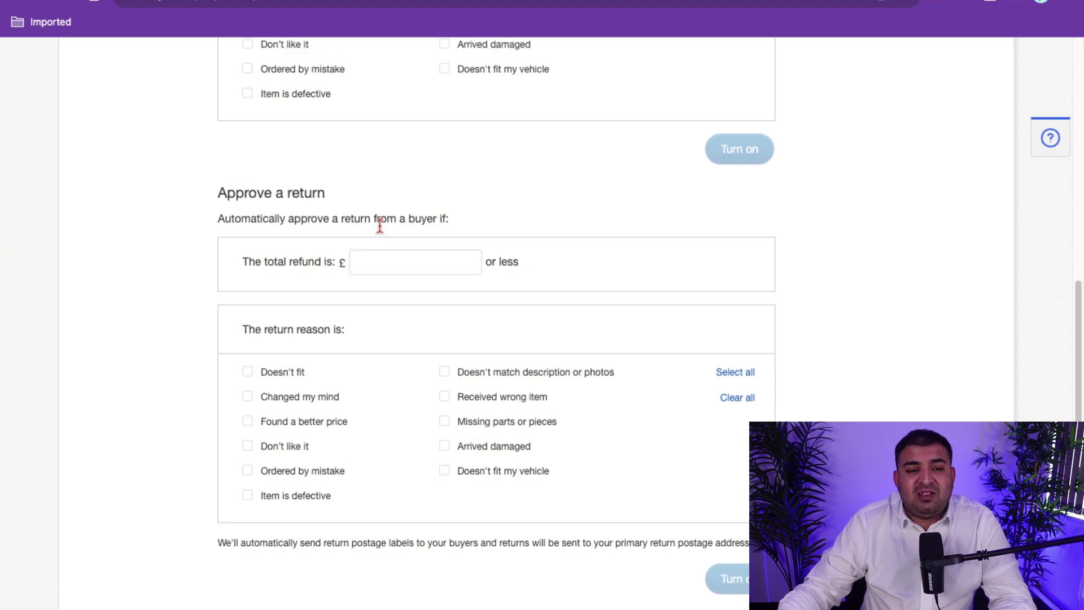
scroll(380, 235, "down", 1)
Step: Compare the Send a refund and Approve a return rules, placing the cursor in the total refund field for approving returns
scroll(380, 212, "up", 8)
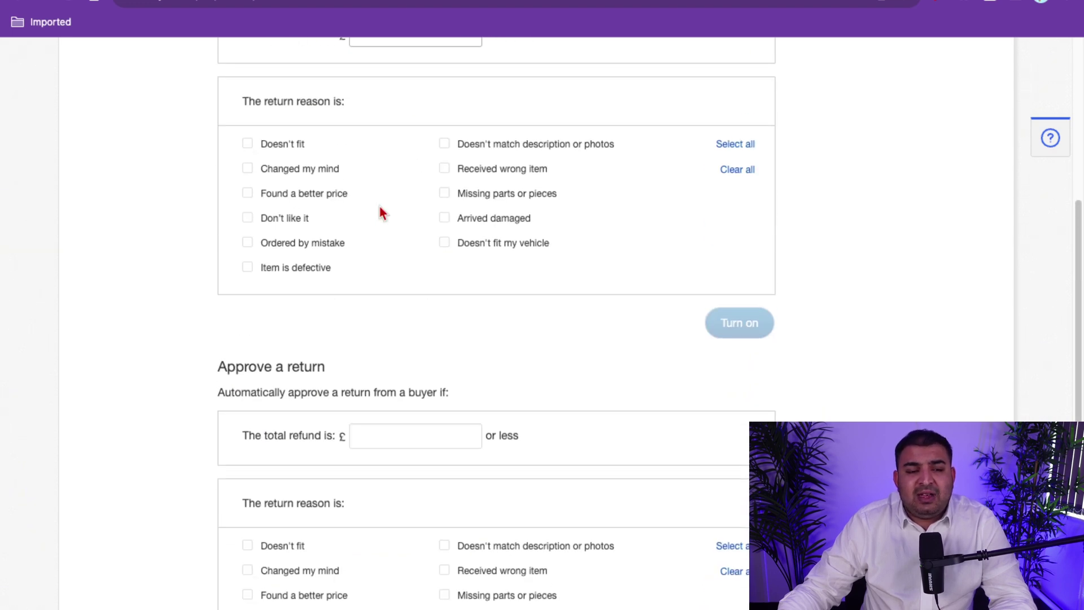
scroll(401, 255, "down", 2)
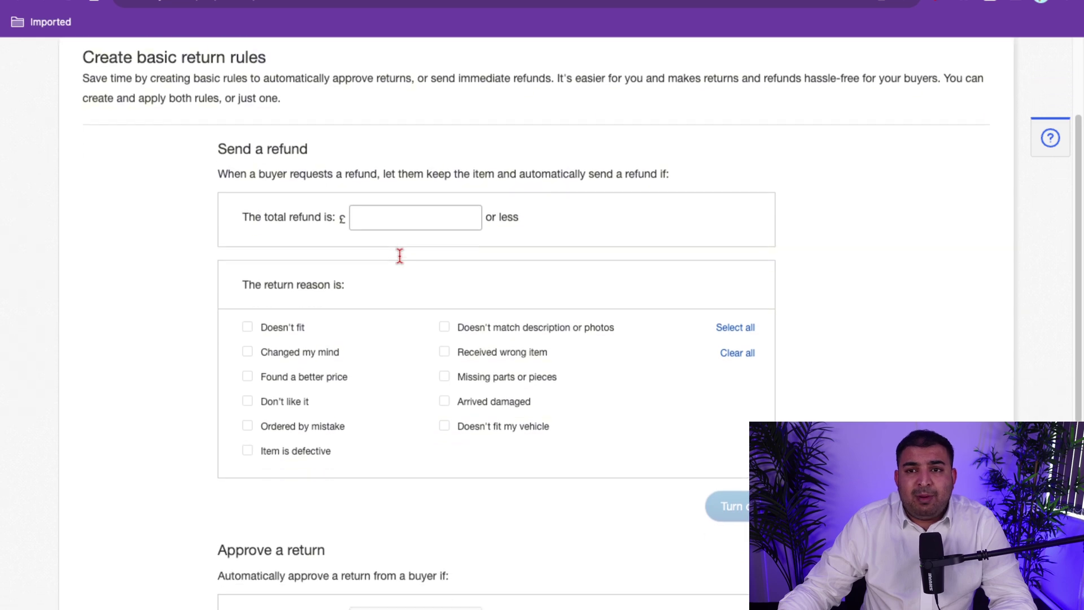
scroll(404, 265, "down", 1)
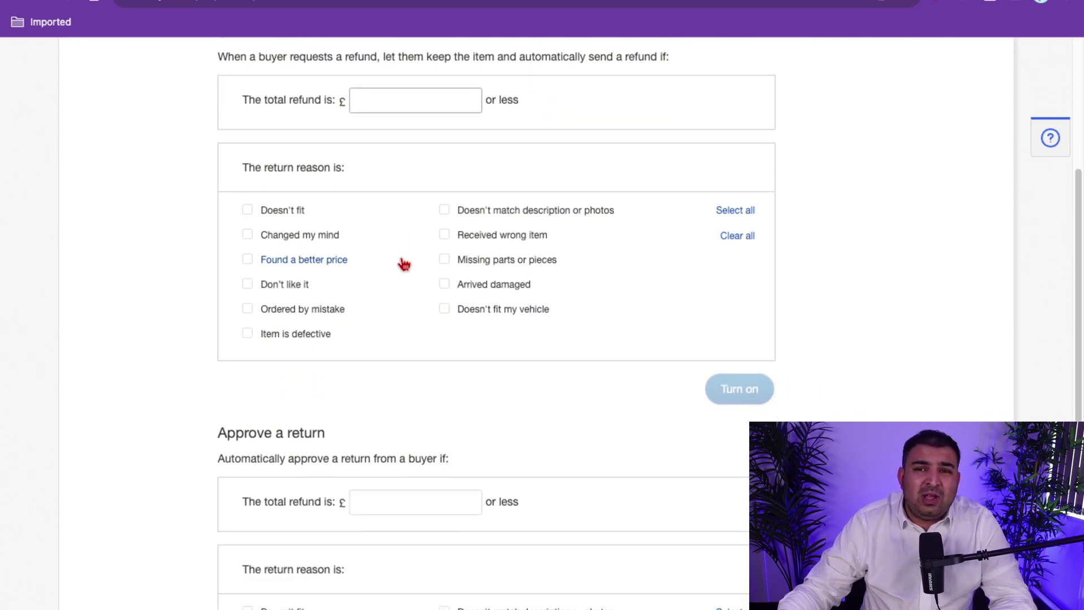
scroll(403, 263, "down", 1)
scroll(406, 264, "down", 3)
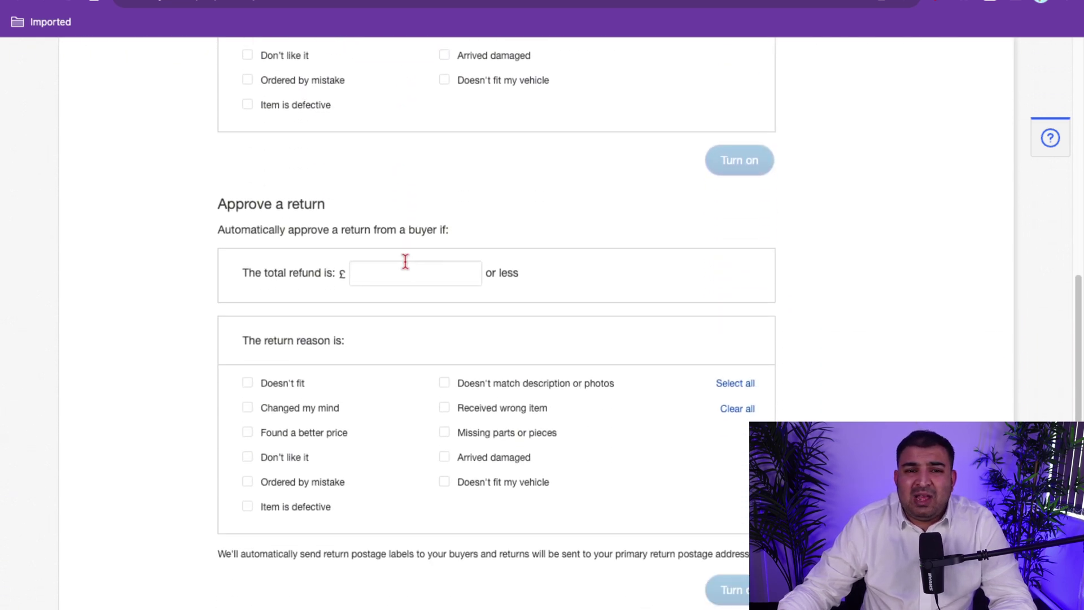
scroll(403, 264, "down", 1)
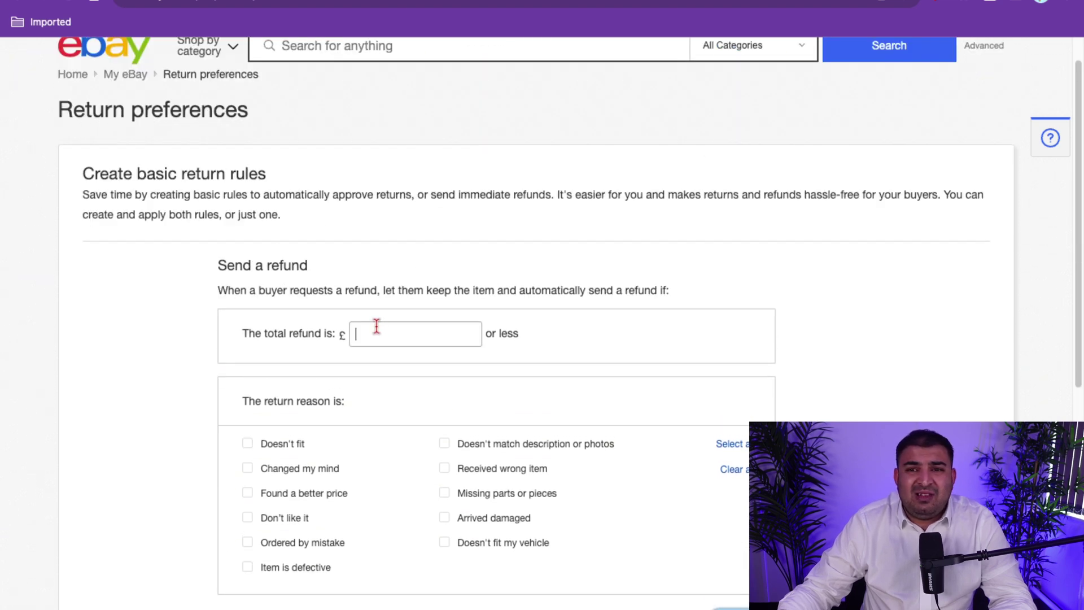
scroll(377, 326, "down", 7)
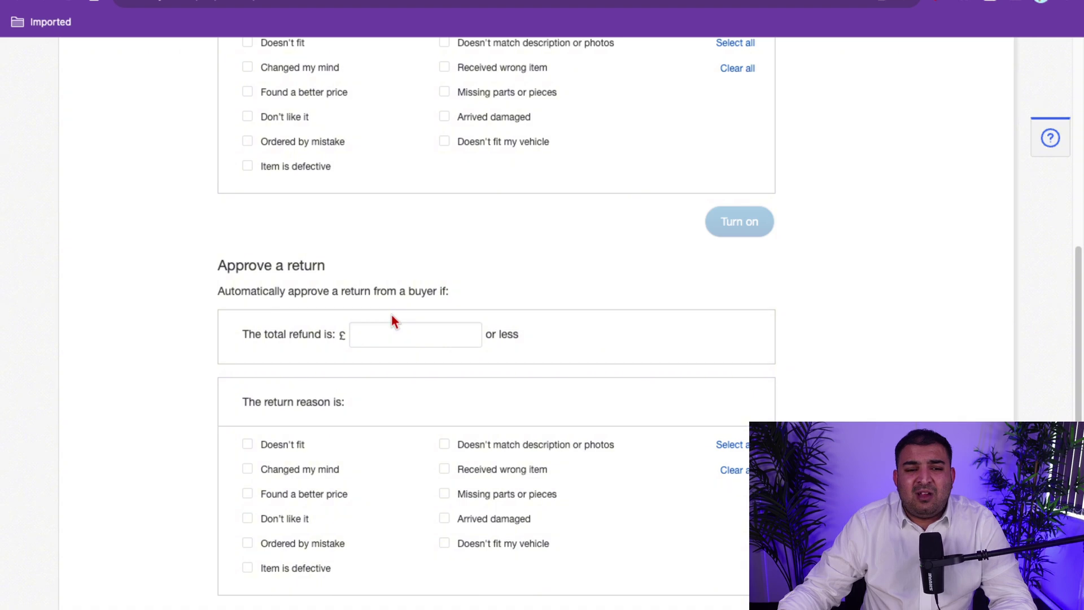
scroll(395, 316, "down", 2)
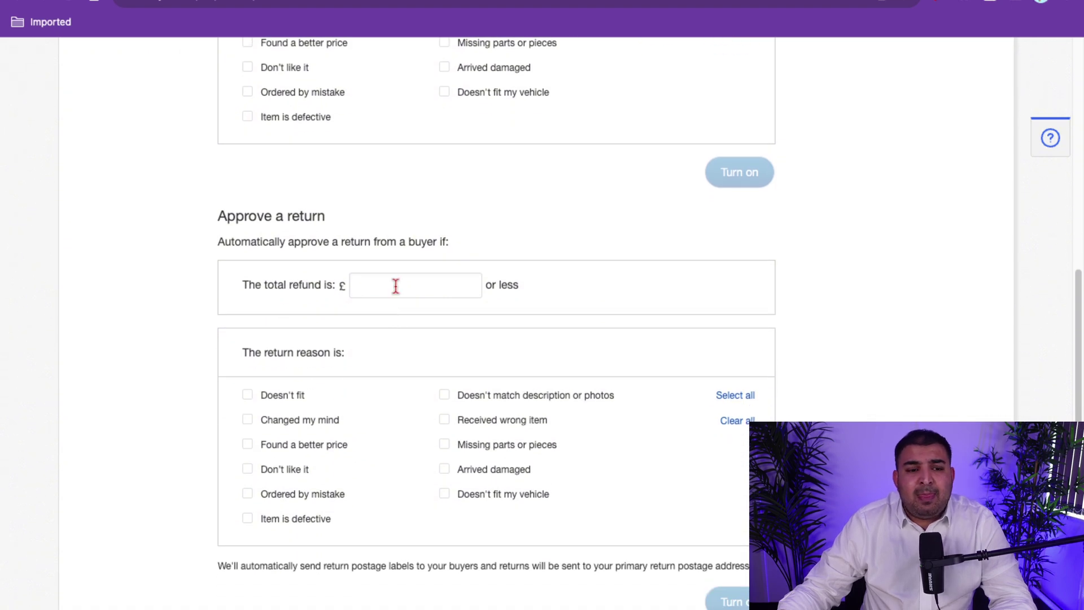
left_click(395, 286)
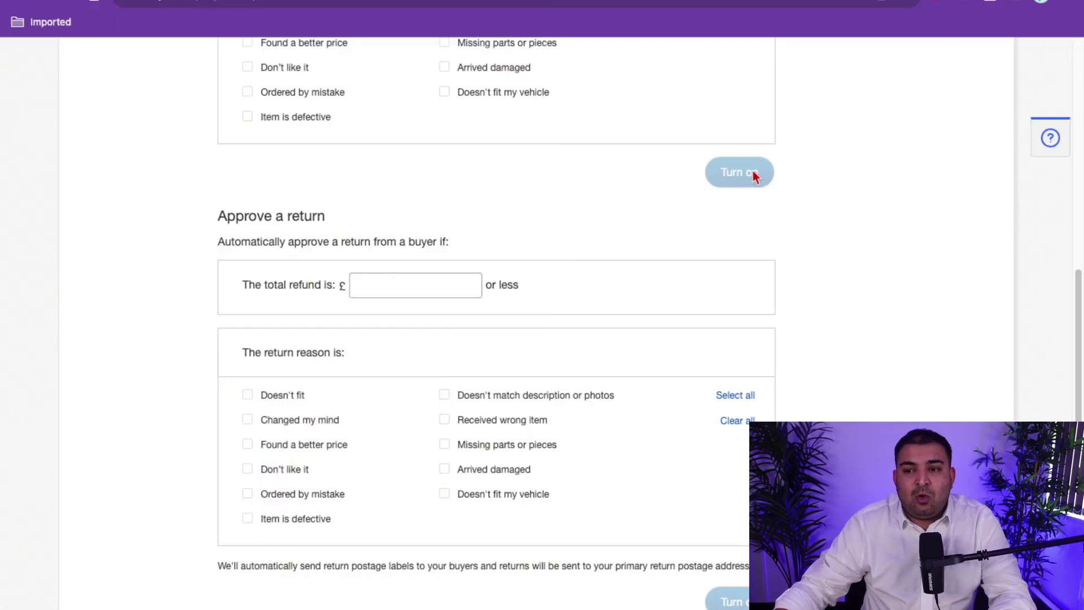
scroll(629, 290, "up", 3)
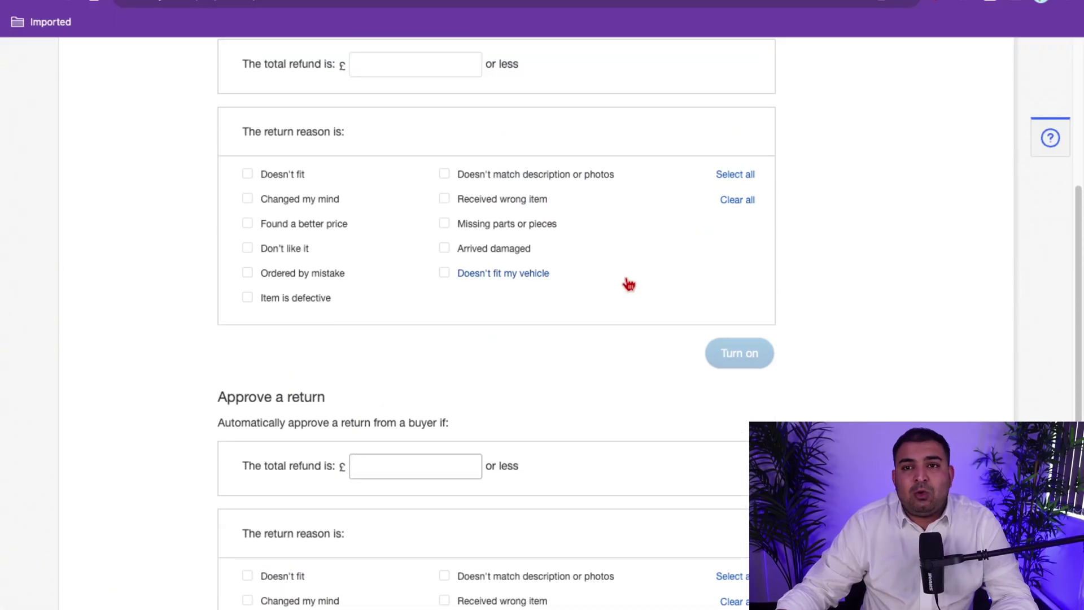
scroll(626, 285, "down", 1)
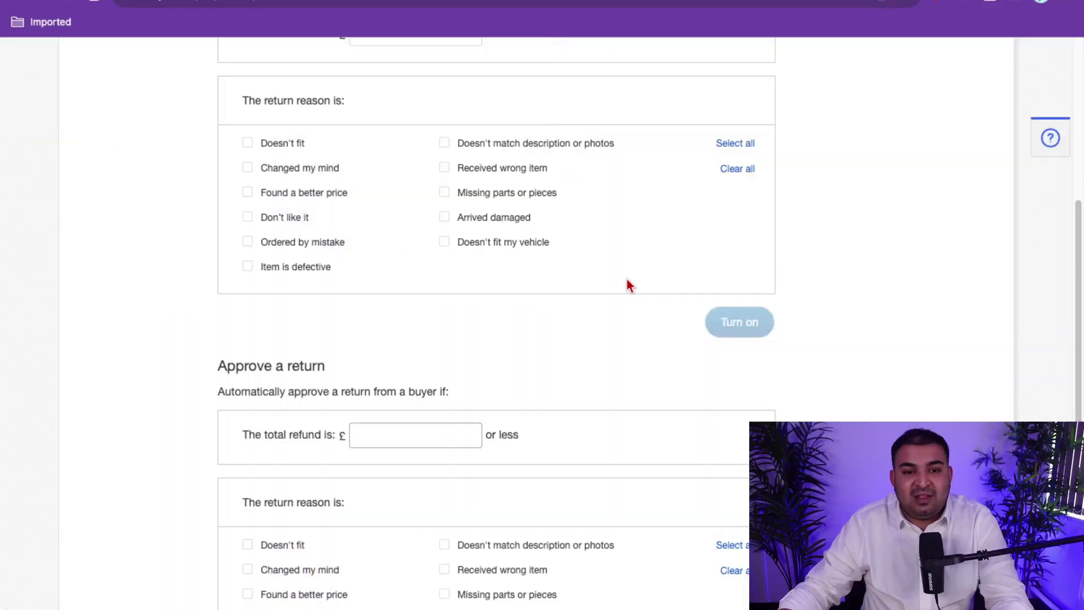
scroll(628, 262, "up", 5)
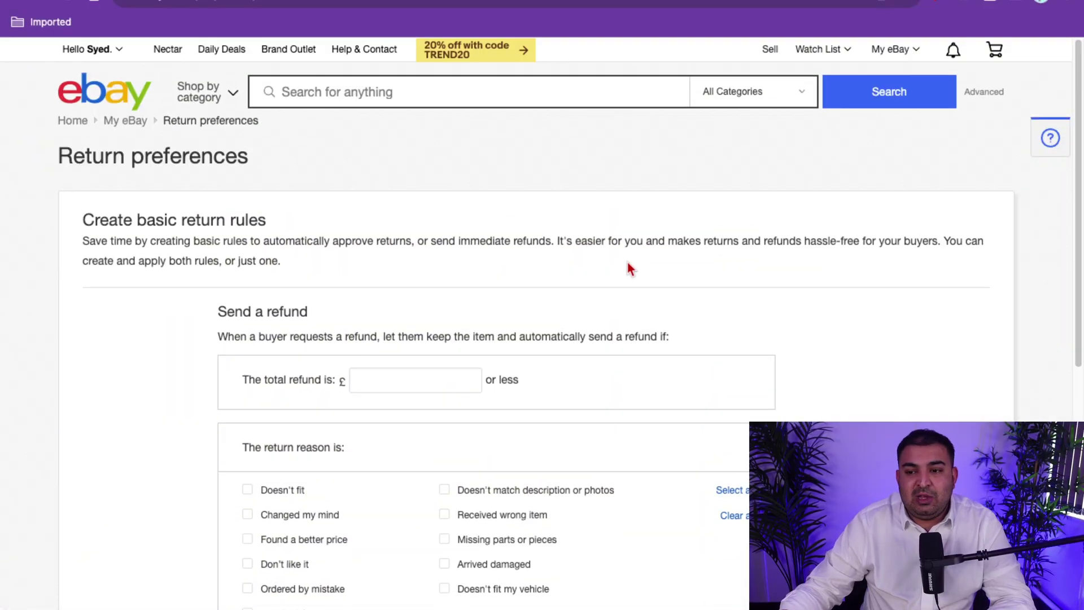
scroll(489, 281, "down", 2)
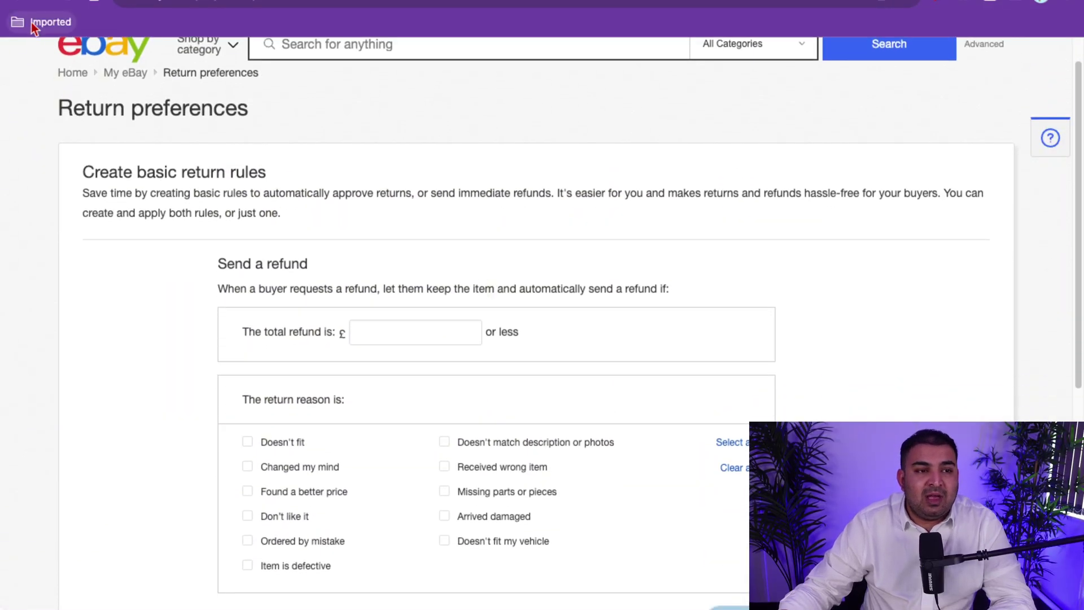
Step: Return to Selling preferences without creating a return rule and place the annotation palette over the account sidebar
left_click(20, 6)
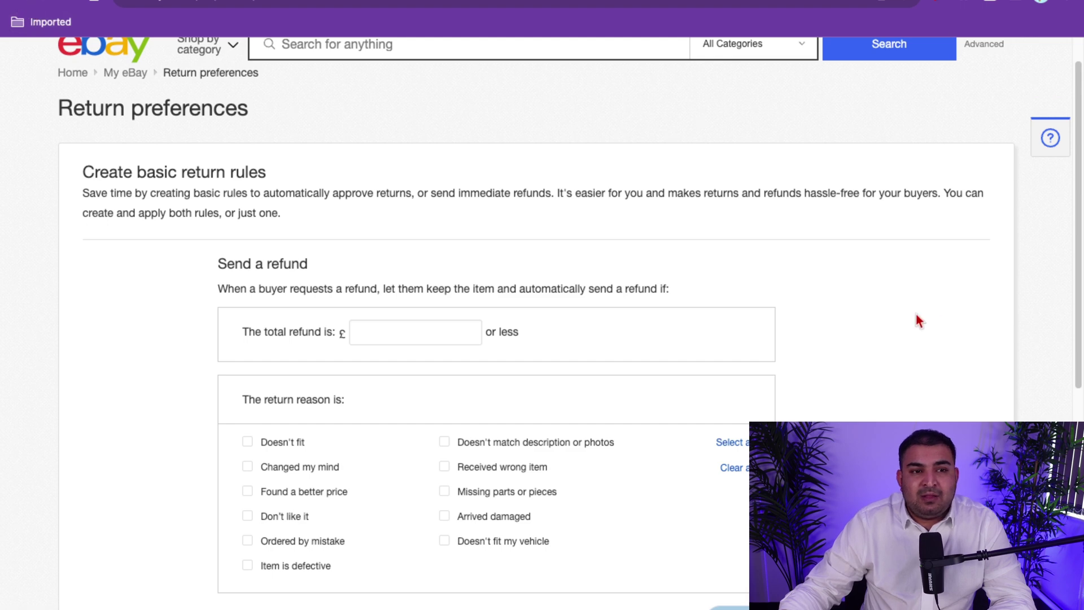
scroll(734, 322, "up", 2)
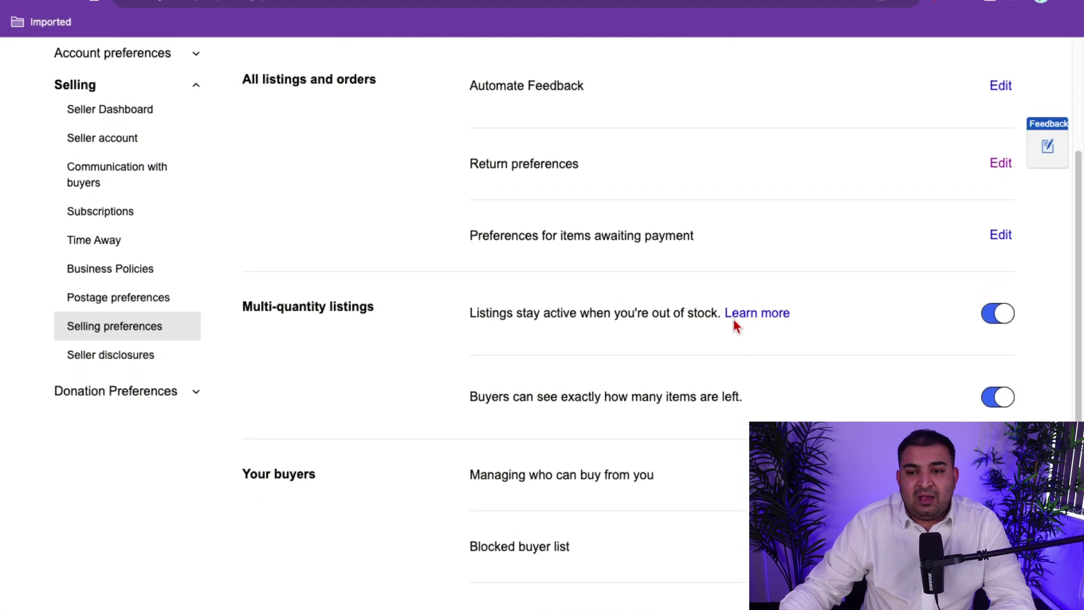
left_click(937, 4)
mouse_move(1008, 59)
left_mouse_down()
mouse_move(595, 138)
mouse_move(176, 162)
left_mouse_up()
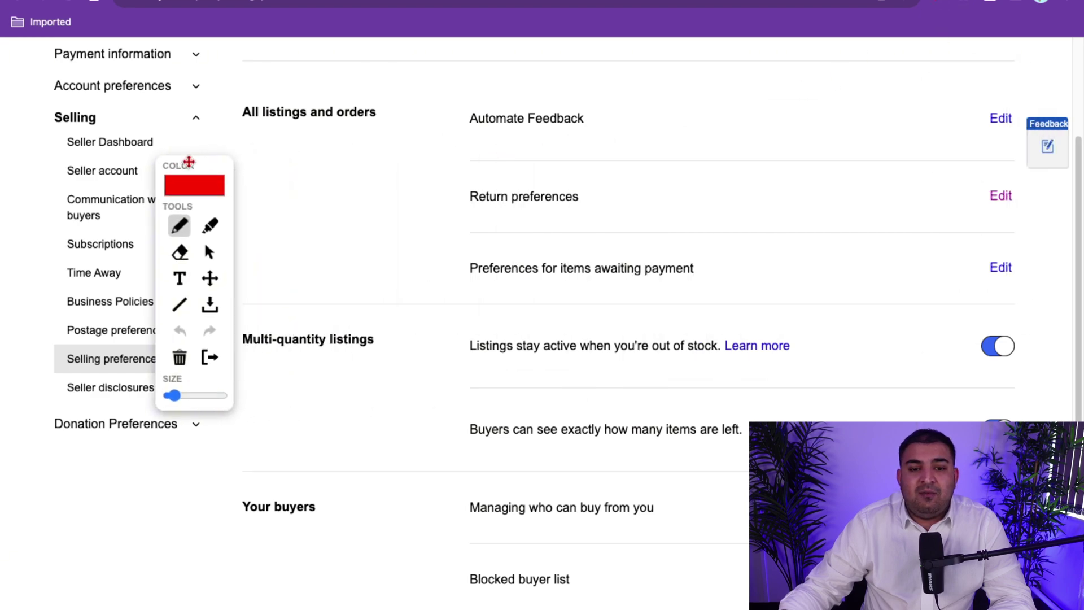
Step: Circle Preferences for items awaiting payment in red and open its settings for editing
mouse_move(461, 249)
left_mouse_down()
mouse_move(701, 245)
mouse_move(632, 297)
mouse_move(425, 249)
left_mouse_up()
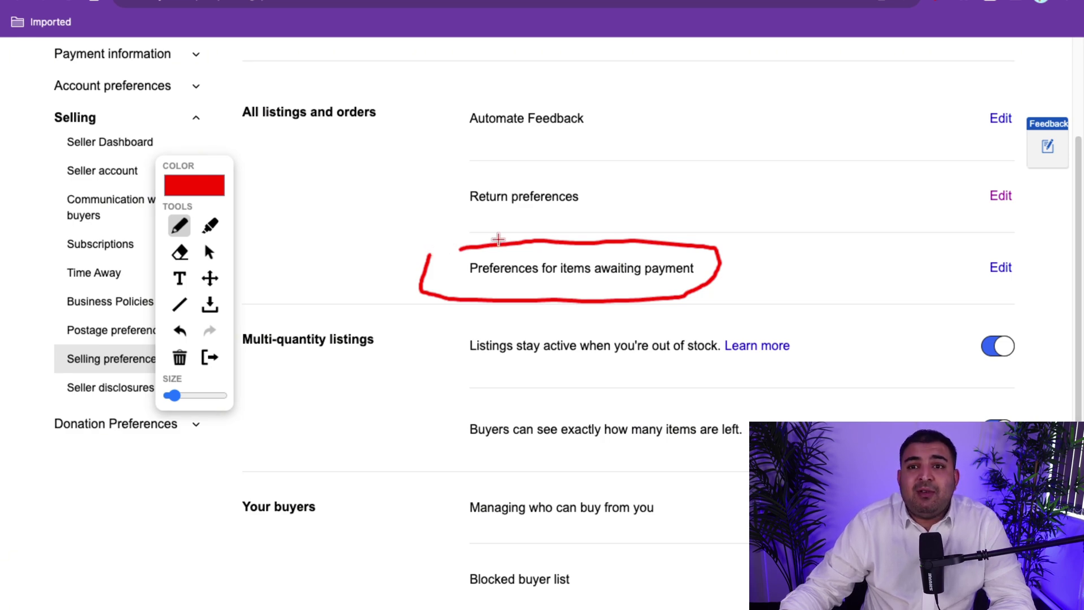
left_click(209, 252)
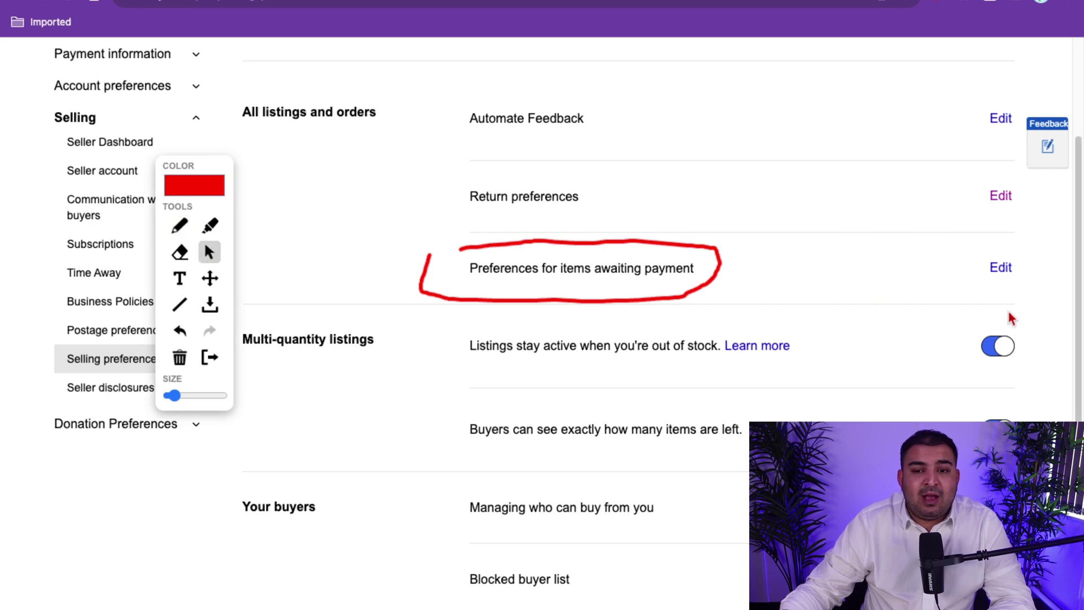
left_click(1001, 269)
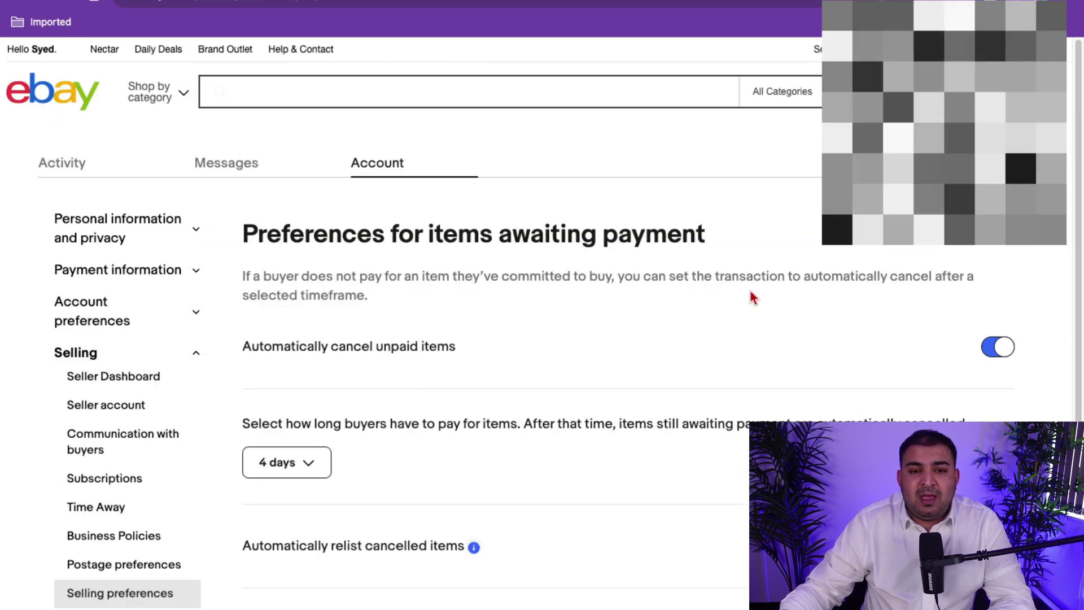
Step: Highlight the sentence on how long buyers have to pay and view the available payment periods without changing the selection
scroll(752, 292, "down", 3)
scroll(751, 296, "down", 3)
scroll(751, 296, "up", 2)
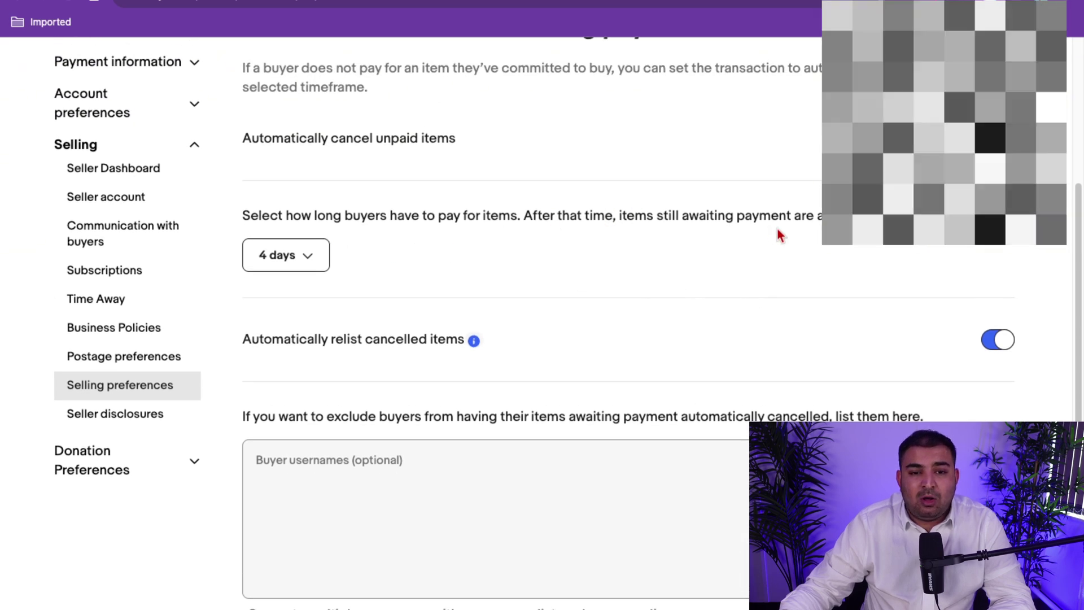
left_click_drag(975, 220, 232, 218)
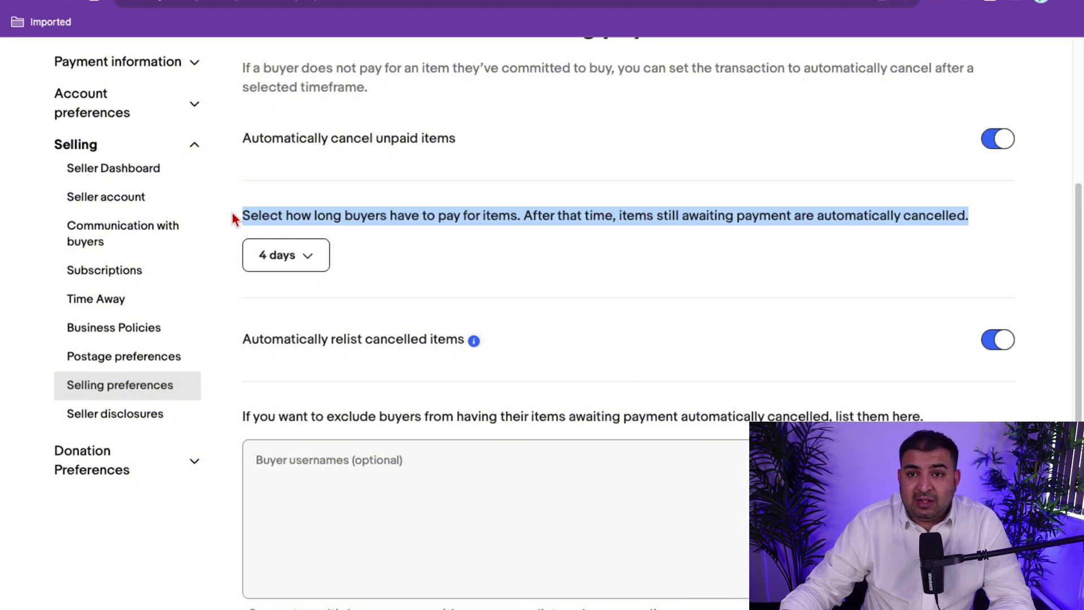
left_click(309, 253)
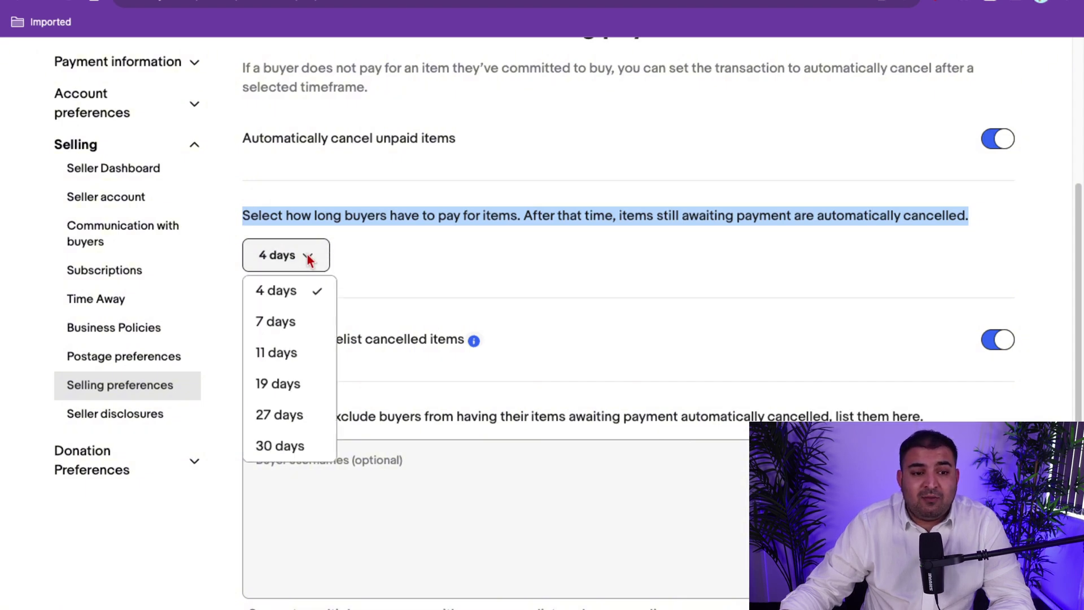
left_click(554, 275)
Step: Highlight the Automatically cancel unpaid items setting and review the relisting and buyer exclusion options below it
scroll(378, 196, "up", 2)
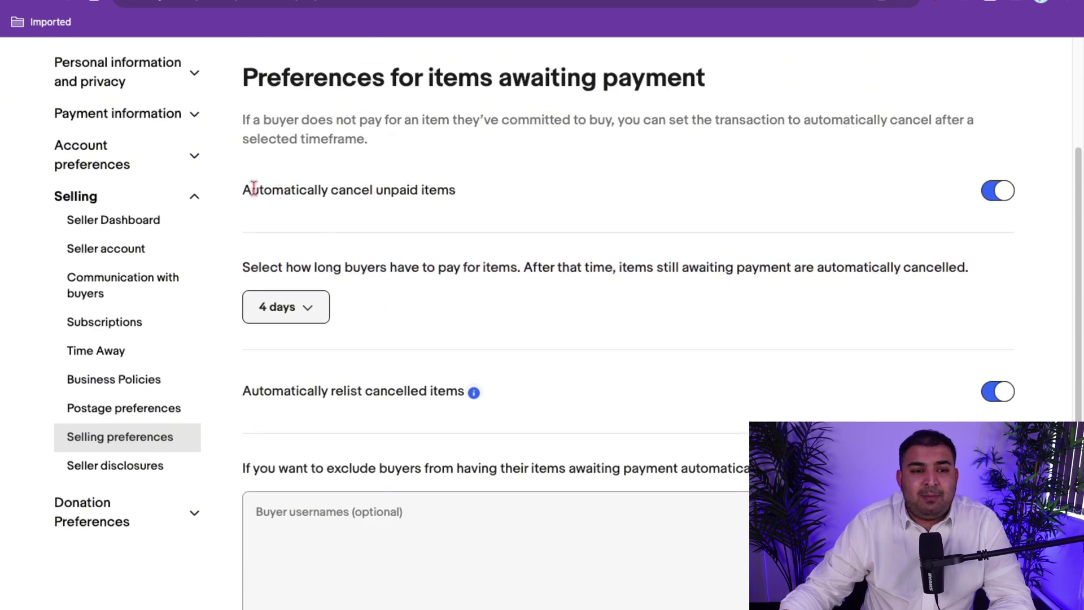
left_click_drag(244, 184, 451, 193)
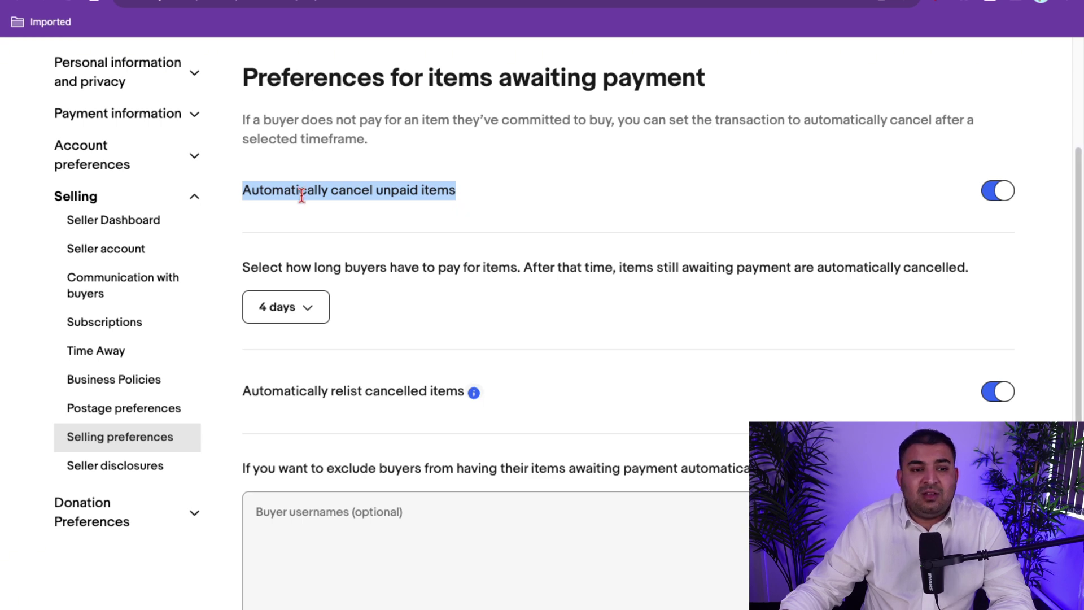
scroll(648, 269, "down", 2)
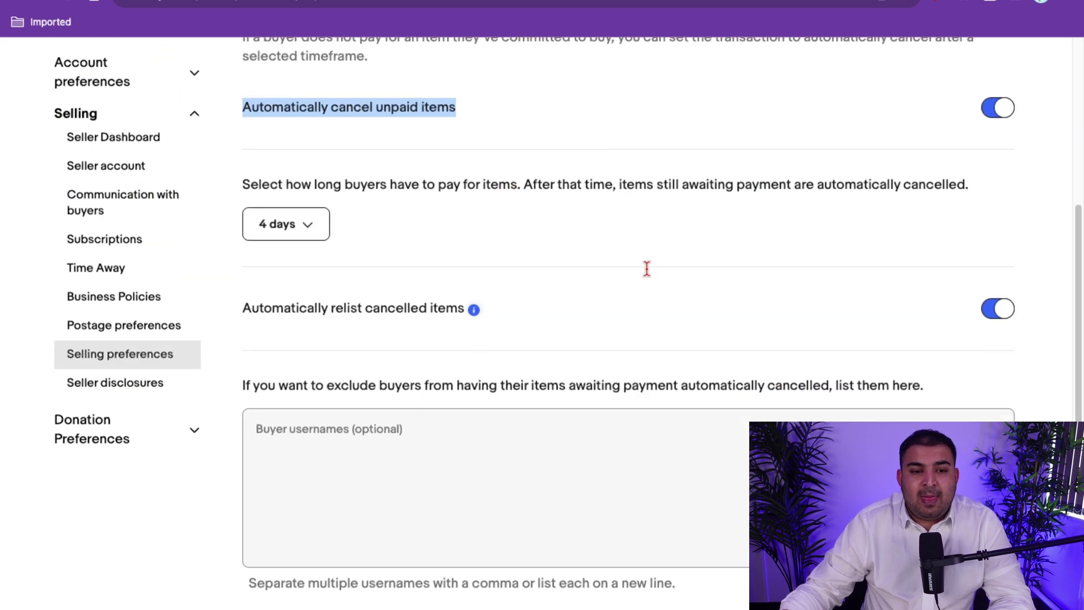
scroll(648, 276, "down", 1)
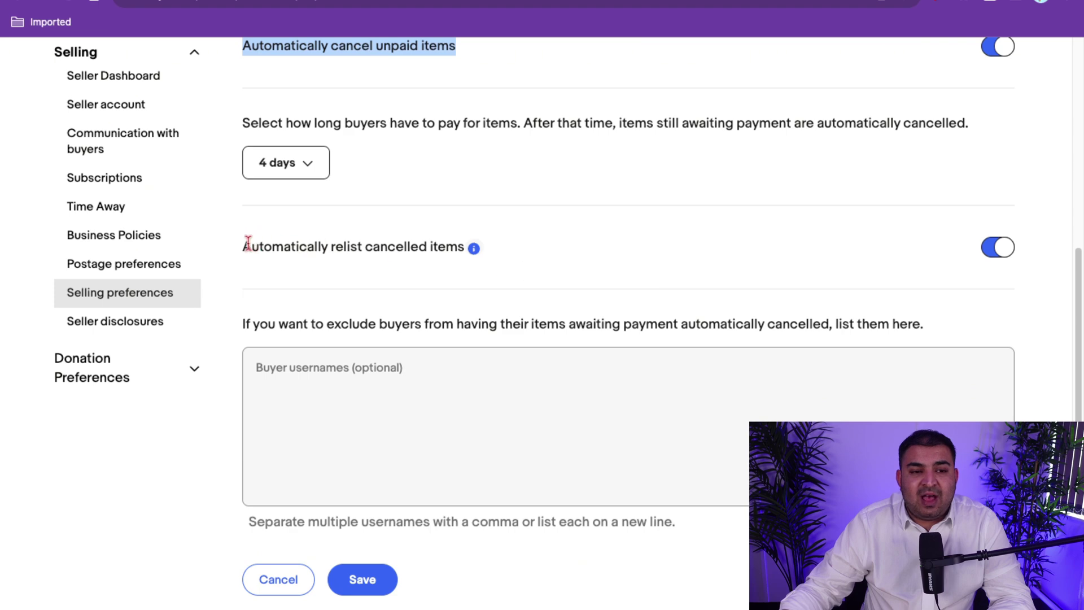
Step: Highlight the Automatically relist cancelled items setting and review it alongside the automatic cancellation toggle
left_click_drag(248, 243, 452, 246)
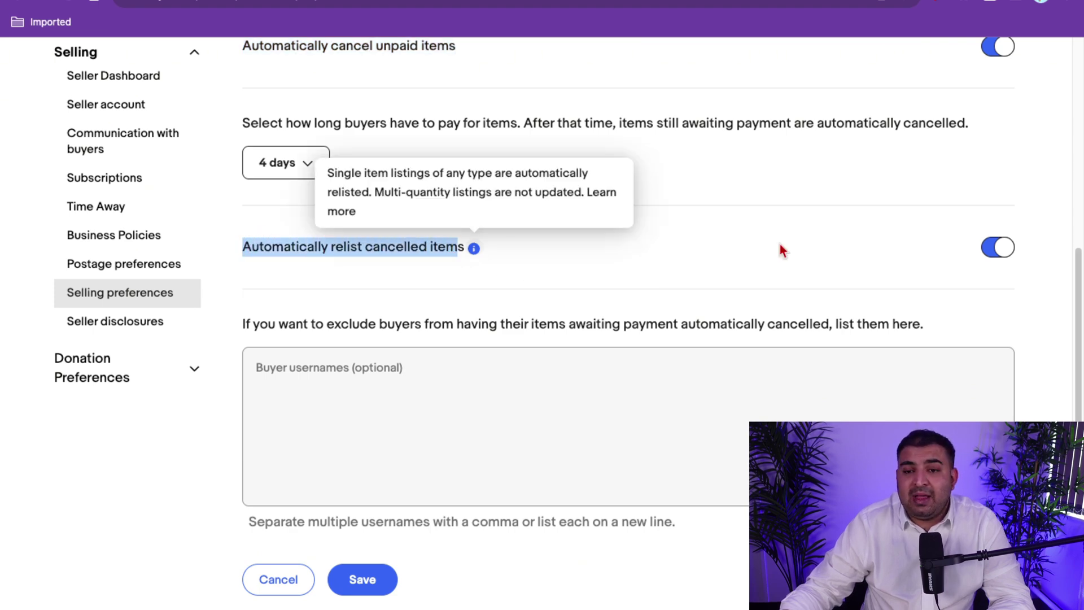
scroll(779, 243, "up", 2)
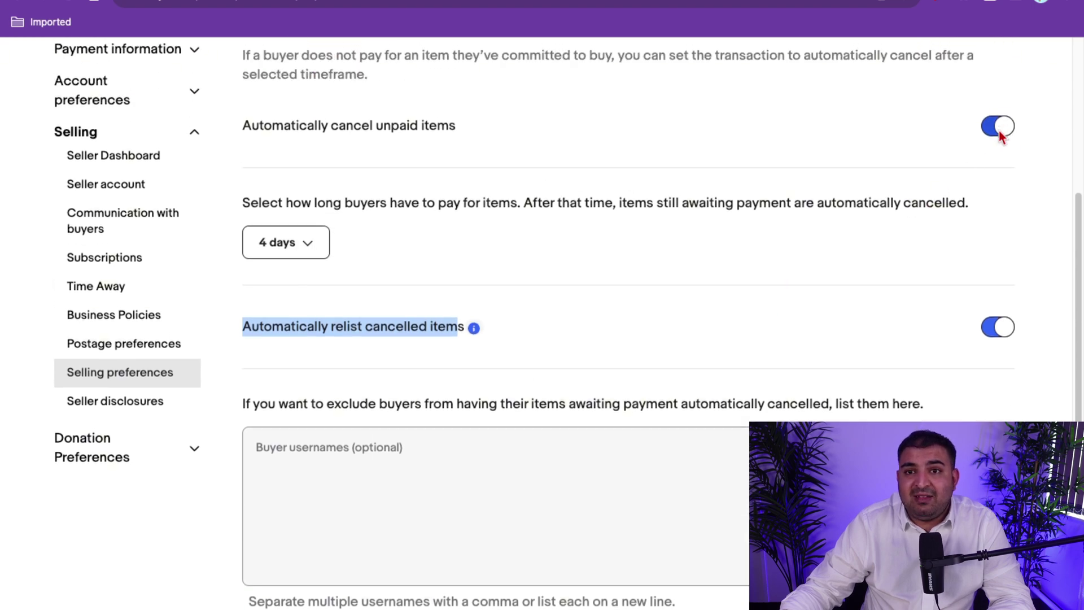
scroll(1001, 136, "down", 2)
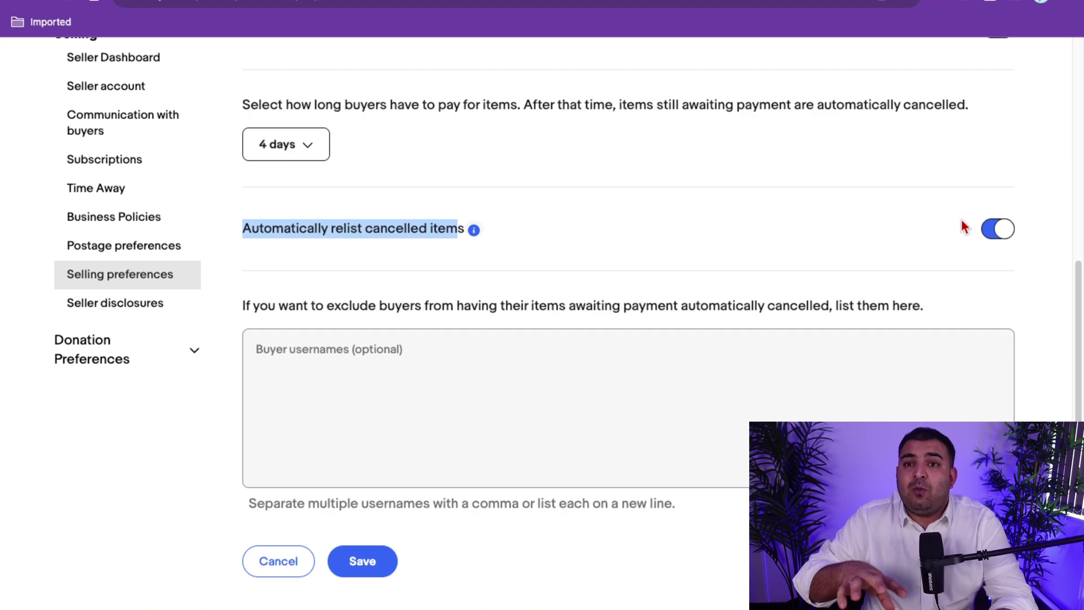
scroll(1005, 223, "up", 1)
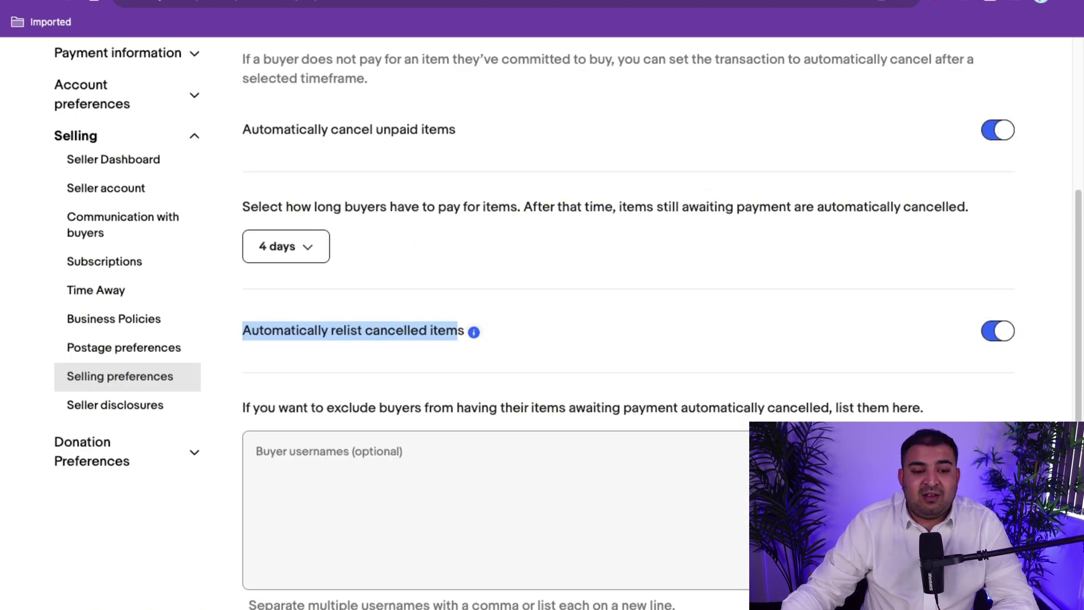
Step: Return to the Selling preferences overview, start the annotation tool and place its palette over the account sidebar
scroll(621, 316, "down", 3)
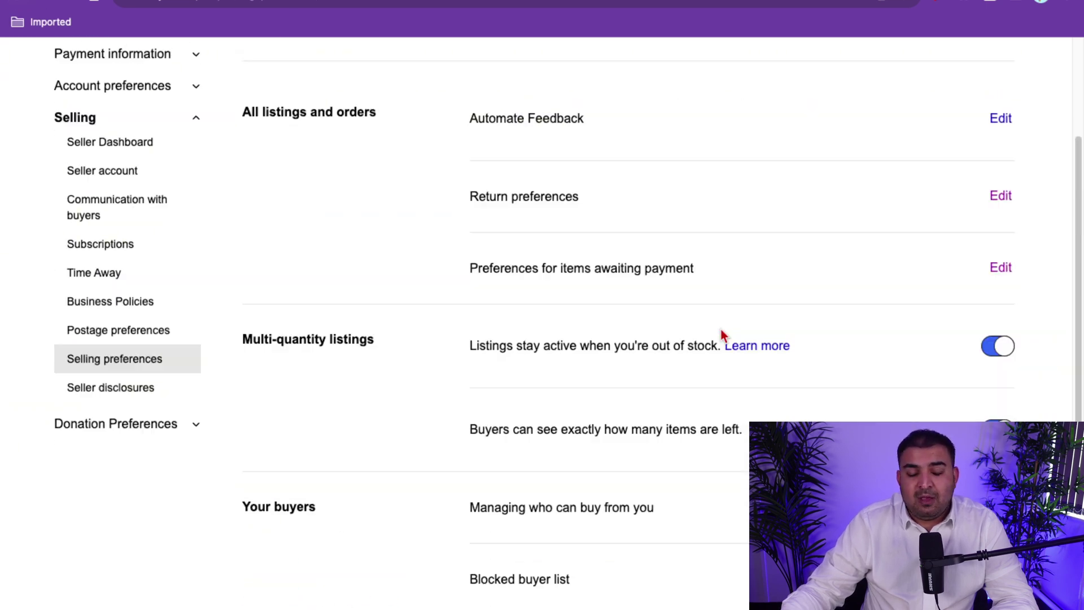
scroll(720, 329, "down", 1)
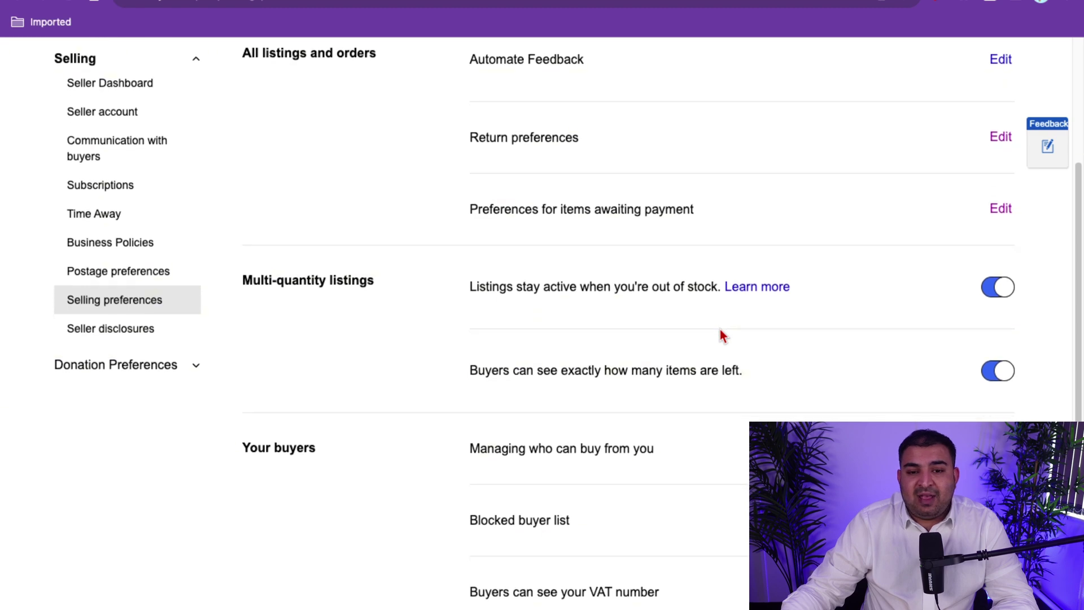
left_click(942, 3)
mouse_move(1012, 55)
left_mouse_down()
mouse_move(675, 150)
mouse_move(99, 197)
left_mouse_up()
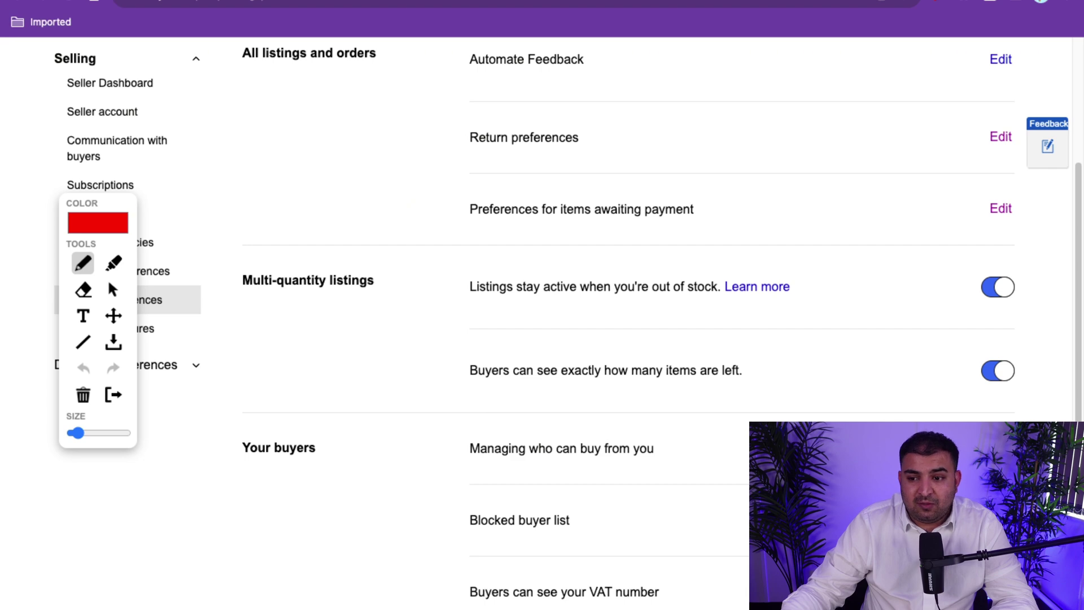
left_click_drag(99, 197, 176, 76)
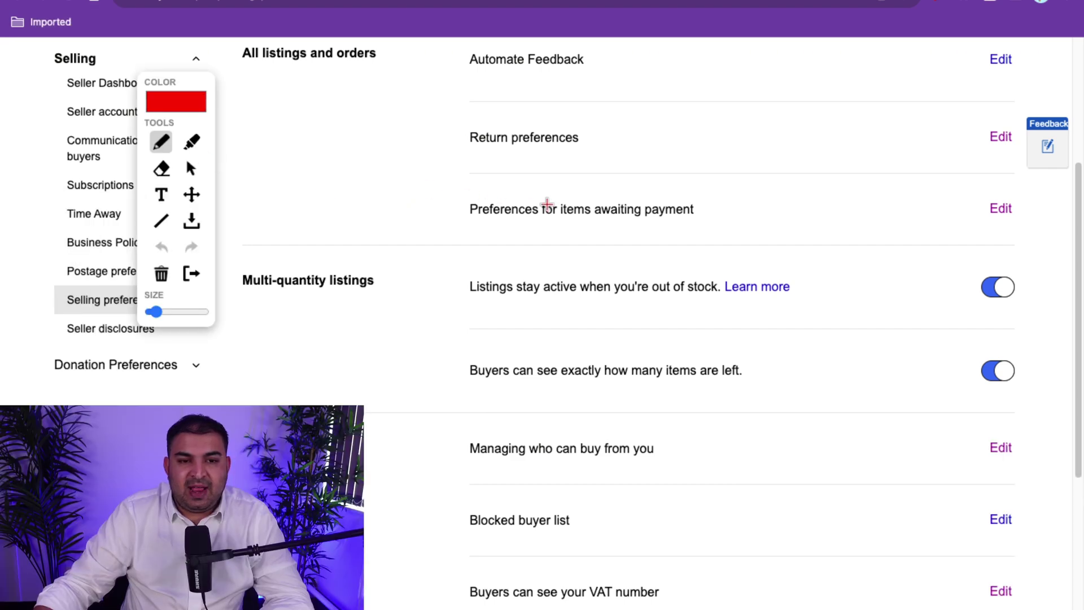
Step: Circle the setting "Listings stay active when you're out of stock" in red and add a tick mark to it
scroll(448, 234, "down", 1)
mouse_move(448, 234)
left_mouse_down()
mouse_move(778, 220)
mouse_move(749, 290)
mouse_move(457, 274)
mouse_move(433, 226)
left_mouse_up()
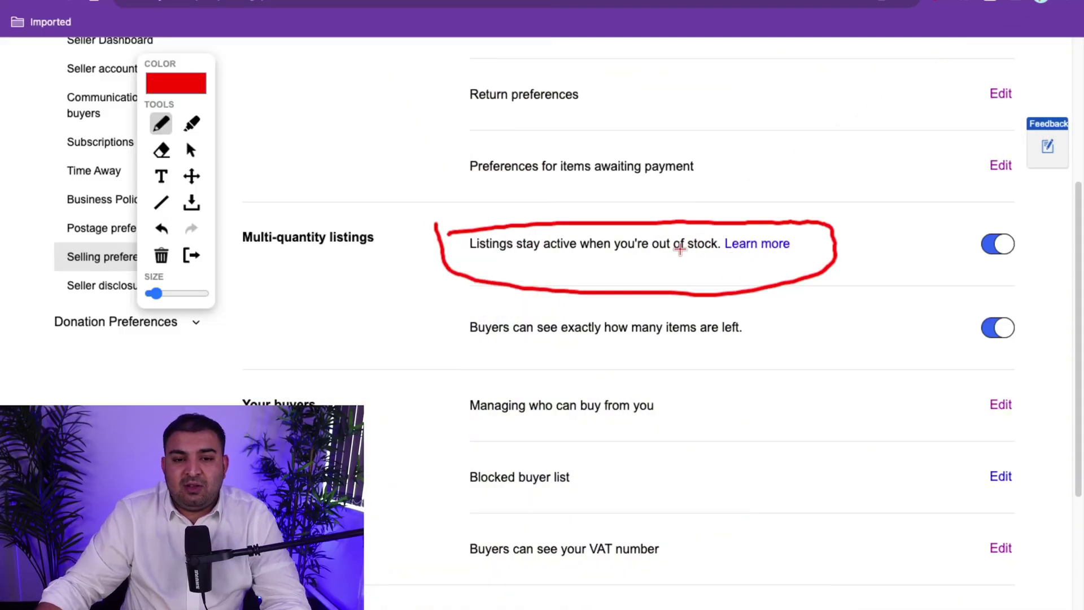
left_click_drag(690, 231, 733, 201)
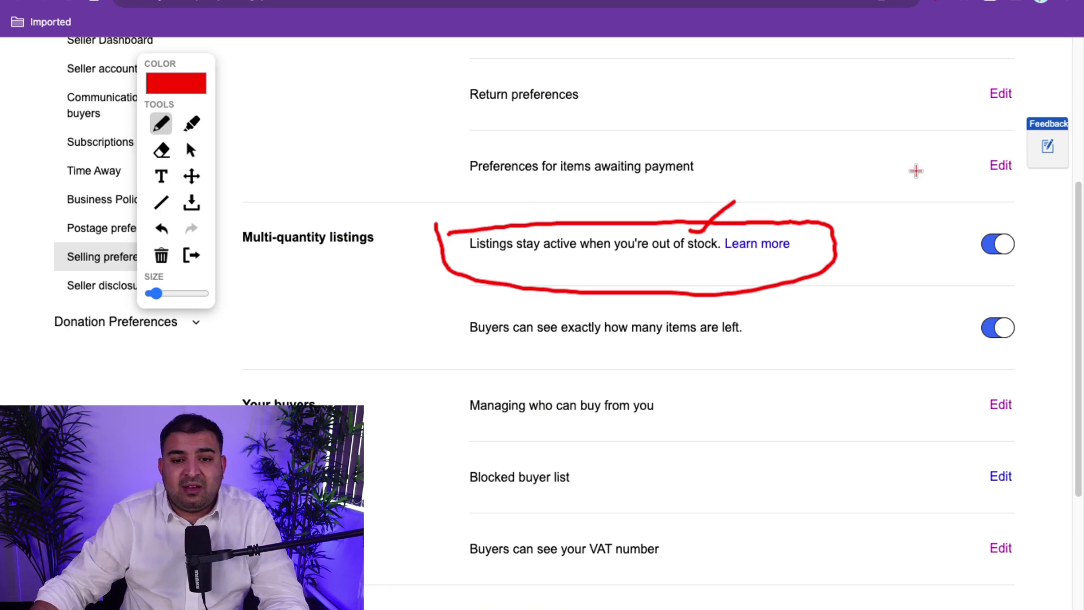
Step: Circle the setting "Buyers can see exactly how many items are left" in red
scroll(878, 226, "down", 2)
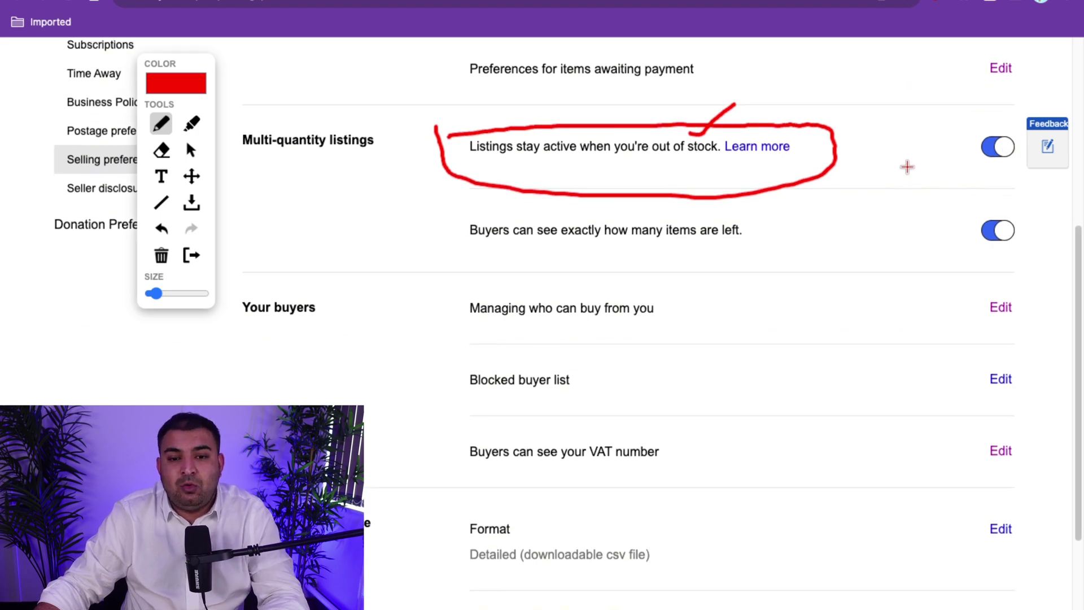
scroll(455, 208, "down", 1)
mouse_move(455, 206)
left_mouse_down()
mouse_move(655, 189)
mouse_move(769, 219)
mouse_move(449, 255)
mouse_move(443, 199)
left_mouse_up()
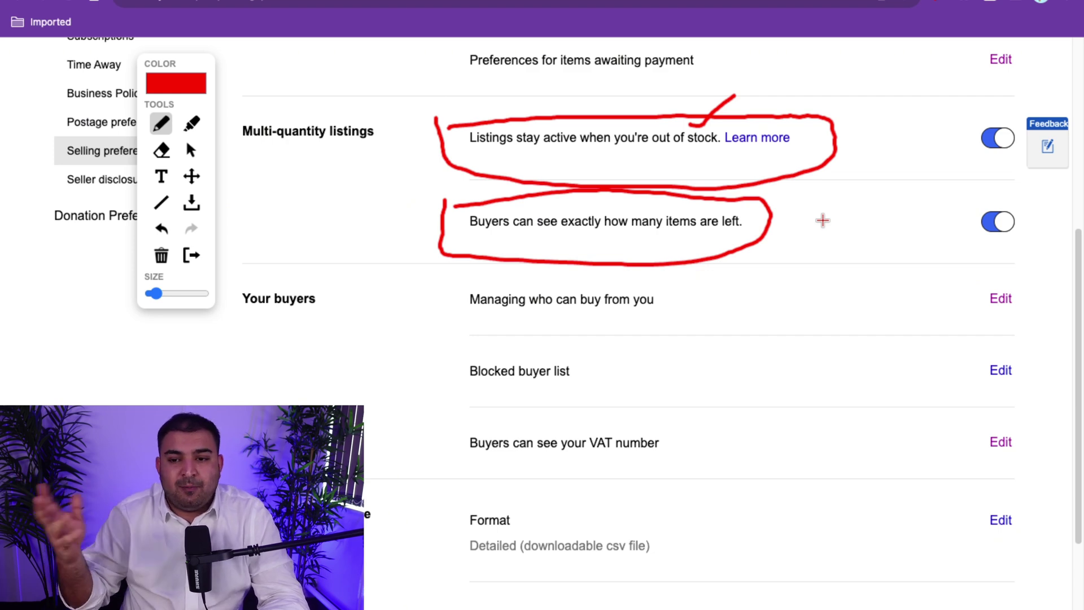
Step: Clear the existing annotations and outline the Your buyers section in red
scroll(824, 218, "down", 1)
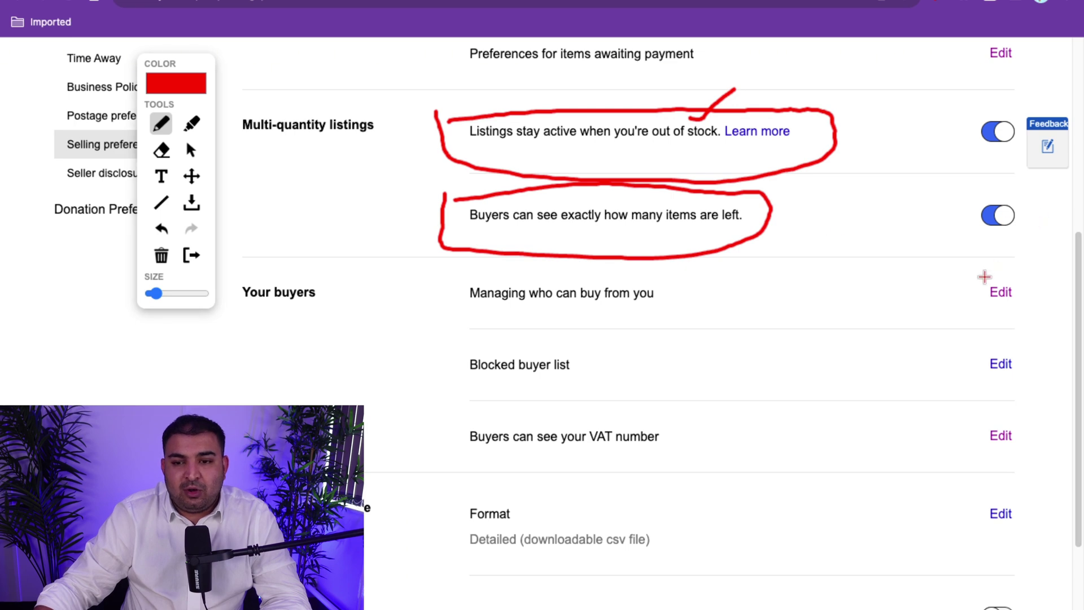
scroll(390, 291, "down", 1)
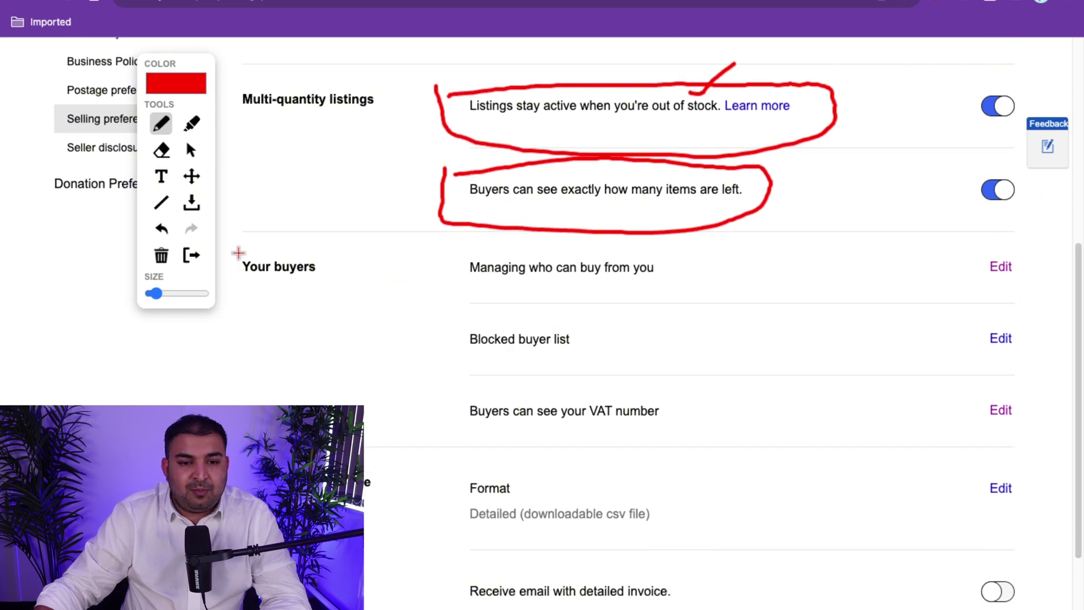
left_click(161, 256)
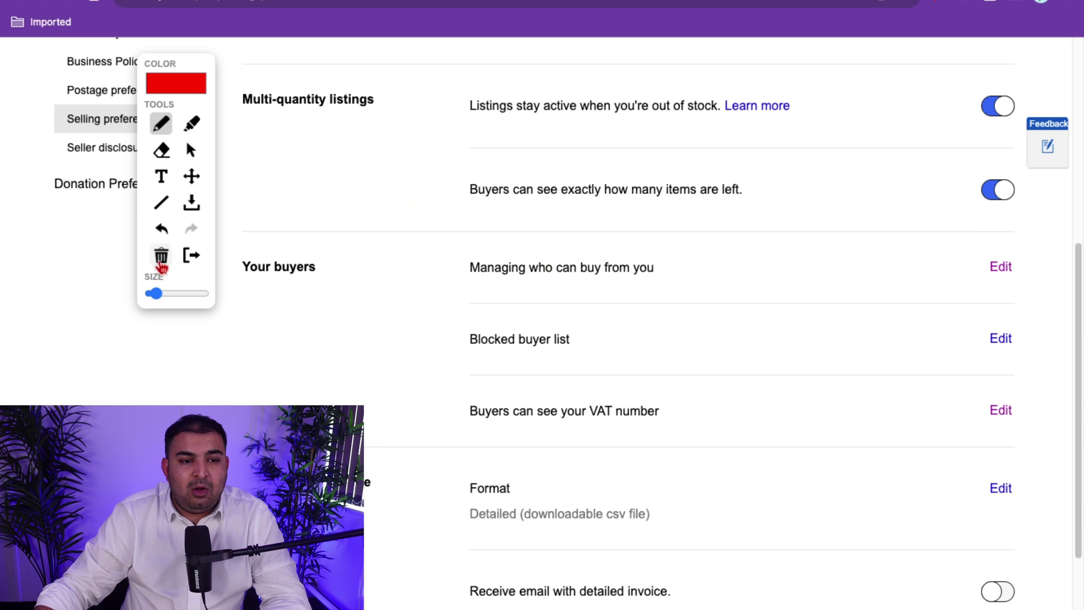
mouse_move(236, 244)
left_mouse_down()
mouse_move(974, 235)
mouse_move(1046, 315)
mouse_move(1050, 485)
mouse_move(1026, 524)
mouse_move(364, 440)
left_mouse_up()
mouse_move(267, 383)
left_mouse_down()
mouse_move(236, 248)
mouse_move(302, 235)
mouse_move(438, 233)
left_mouse_up()
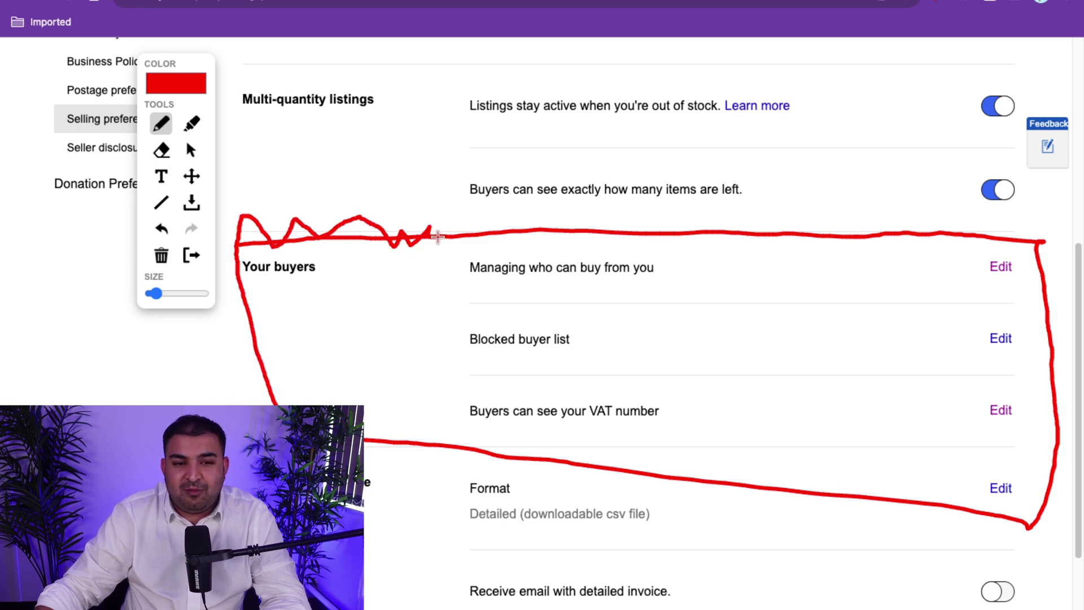
Step: Open the settings for Managing who can buy from you and bring up the Buyer requirements section
left_click(191, 150)
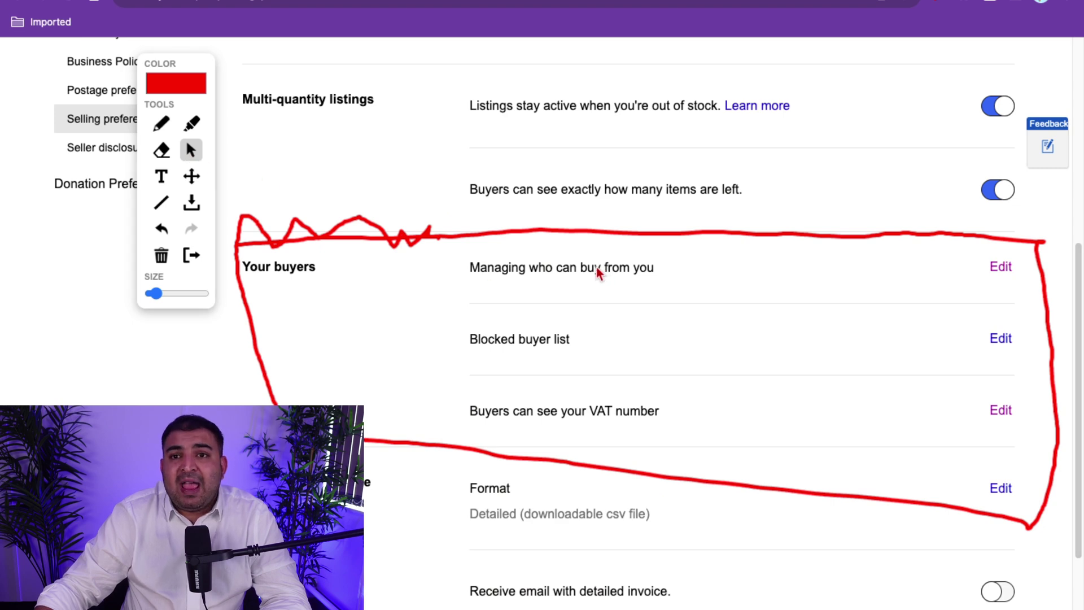
left_click(1003, 273)
scroll(516, 292, "down", 2)
scroll(515, 292, "down", 4)
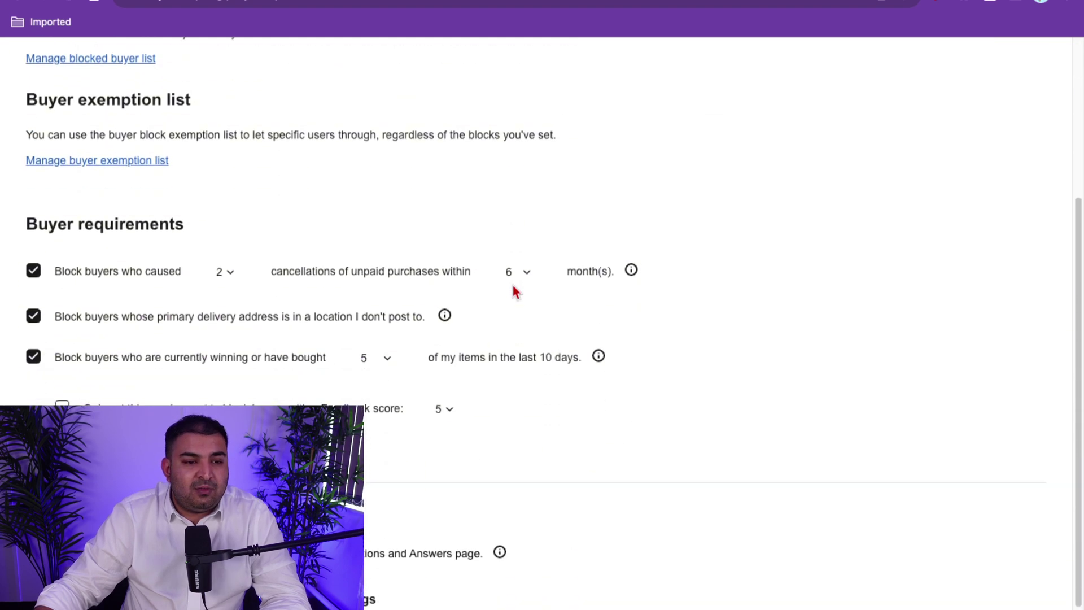
scroll(265, 263, "down", 1)
scroll(266, 262, "down", 2)
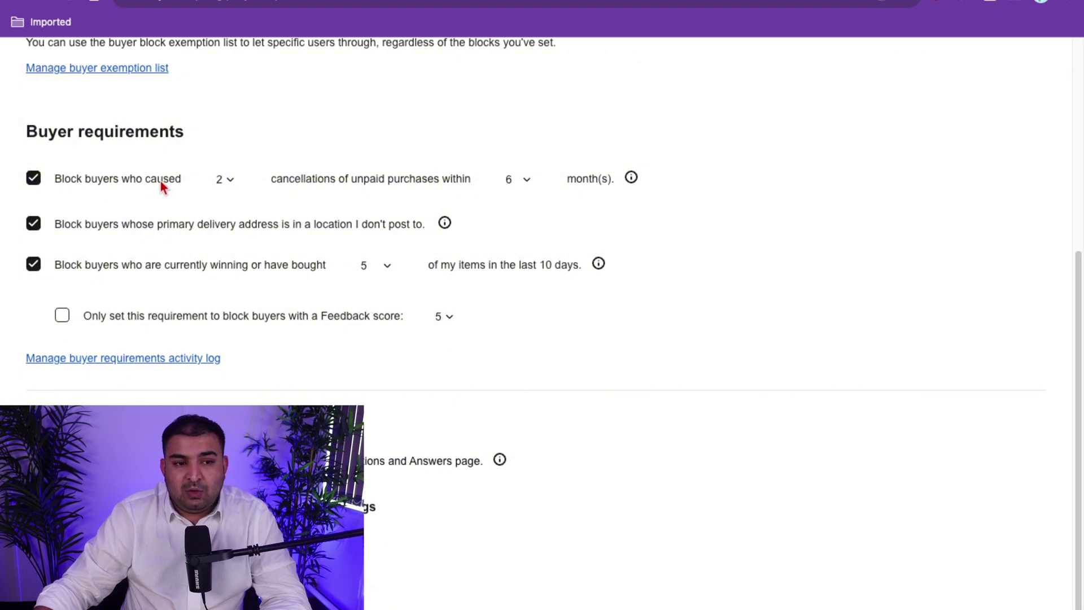
scroll(160, 180, "down", 1)
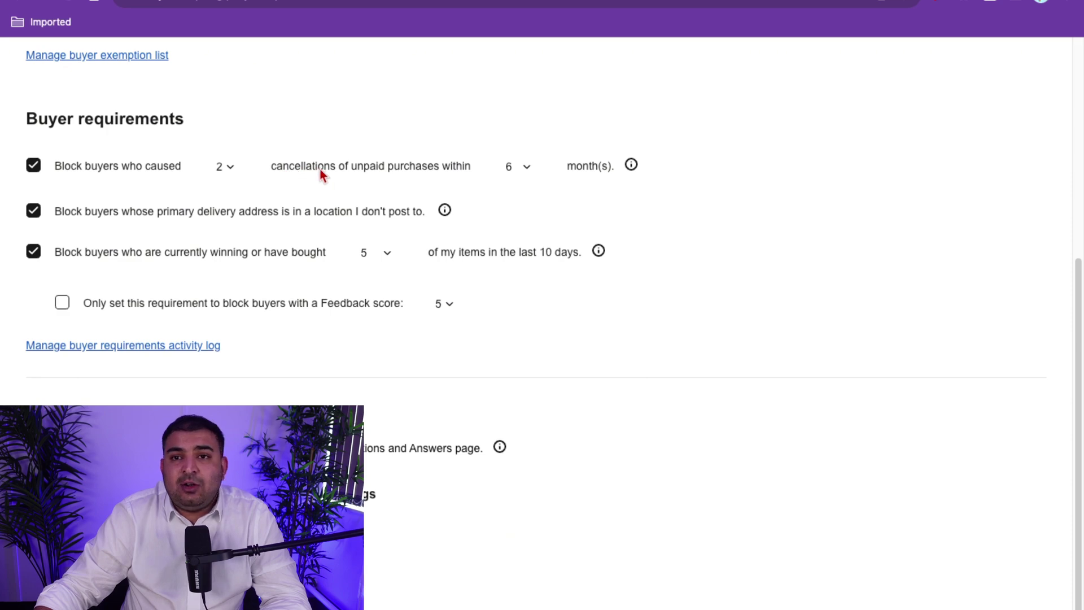
Step: Examine the buyer blocking requirements, including the month and cancellation count selectors, without changing their values
left_click(528, 168)
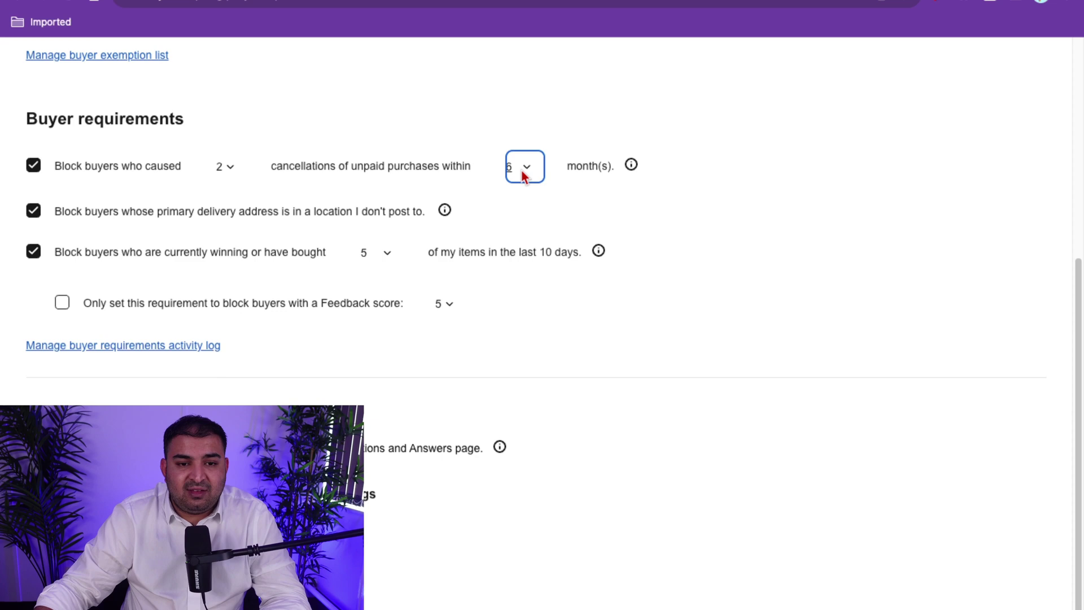
left_click(240, 165)
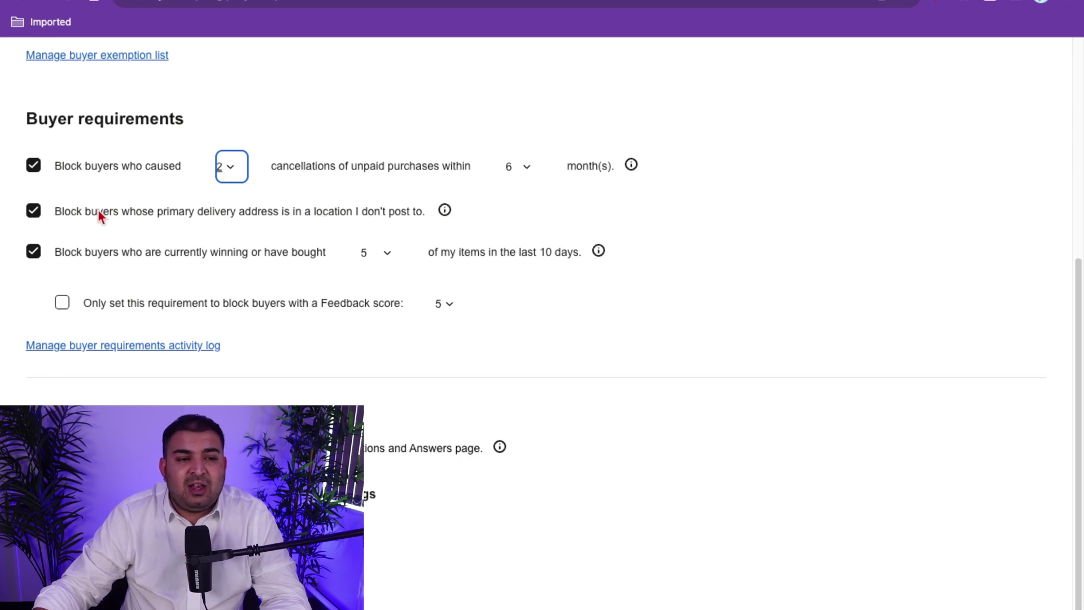
scroll(98, 211, "down", 1)
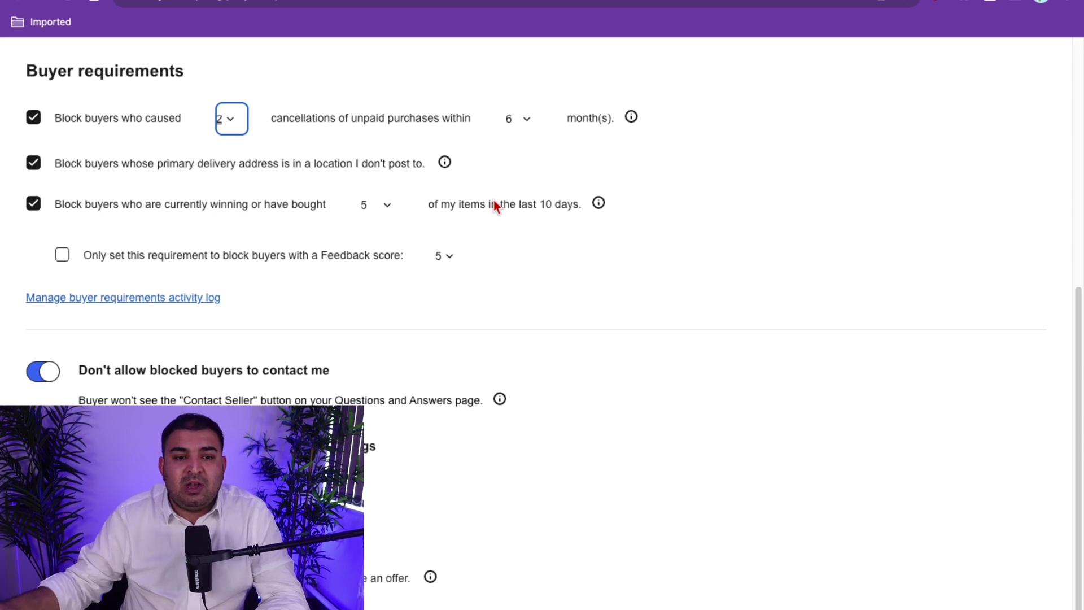
scroll(492, 203, "down", 1)
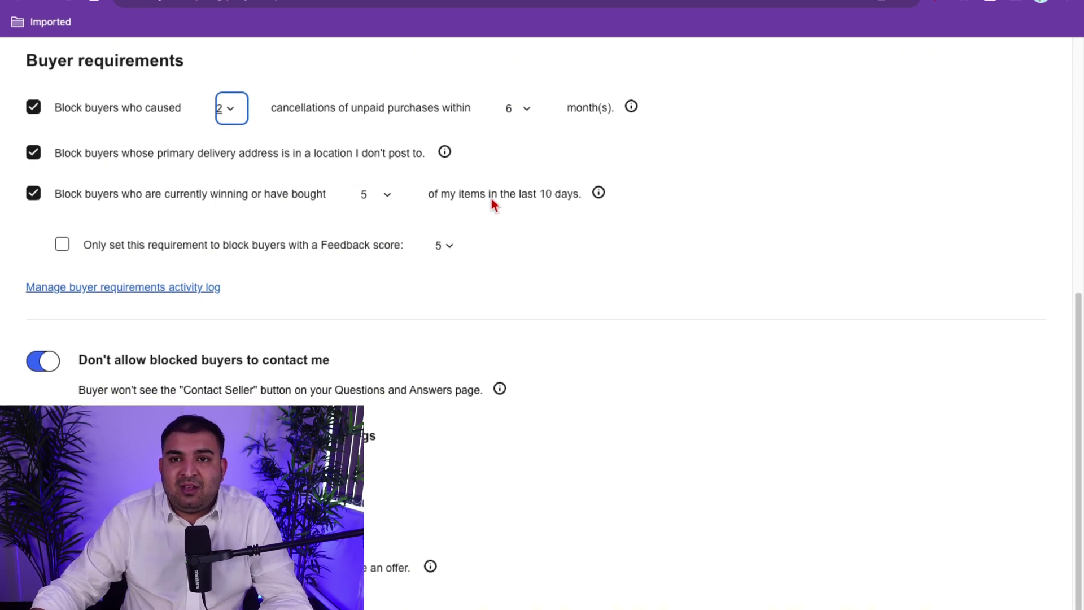
scroll(490, 199, "down", 1)
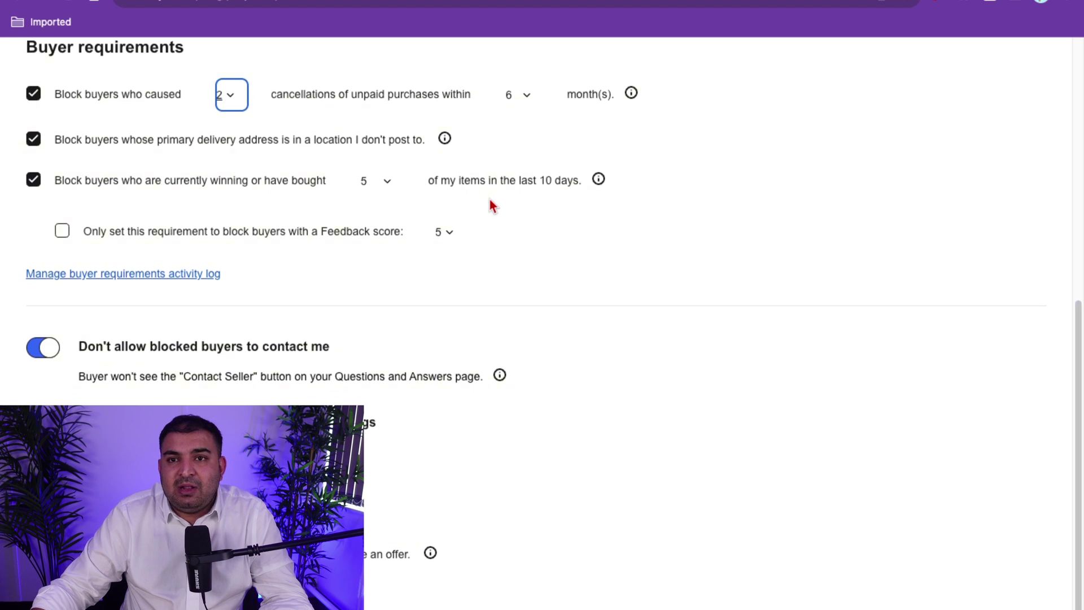
scroll(486, 198, "up", 3)
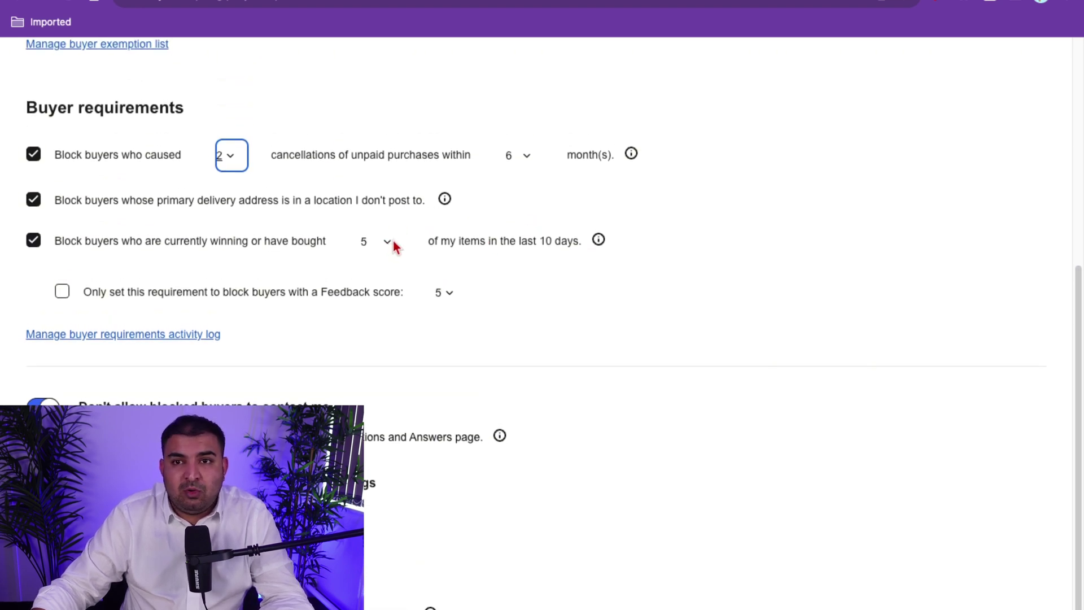
scroll(391, 241, "down", 2)
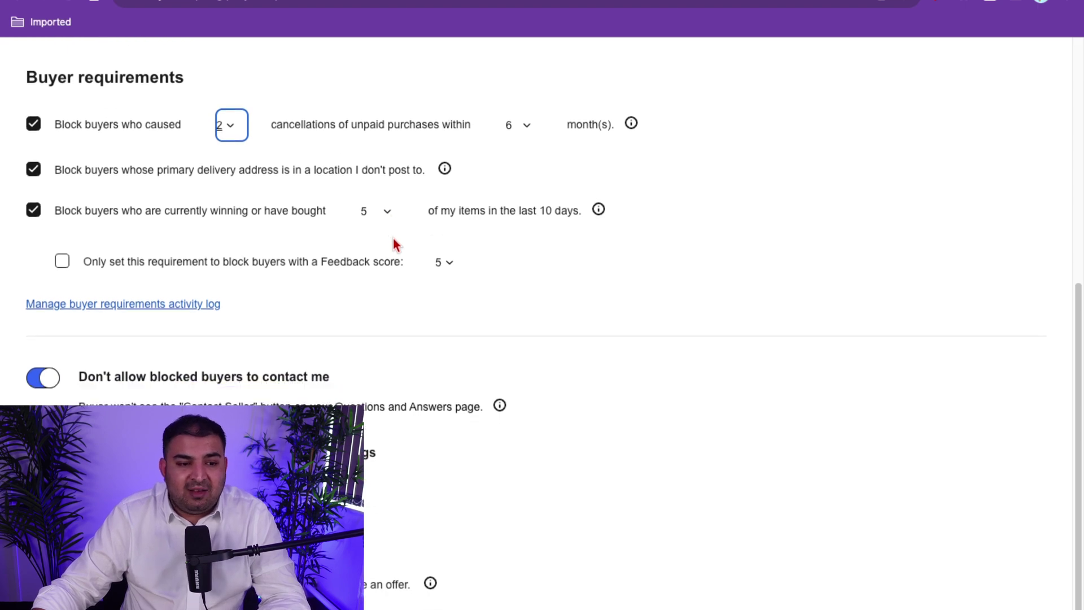
scroll(394, 244, "up", 2)
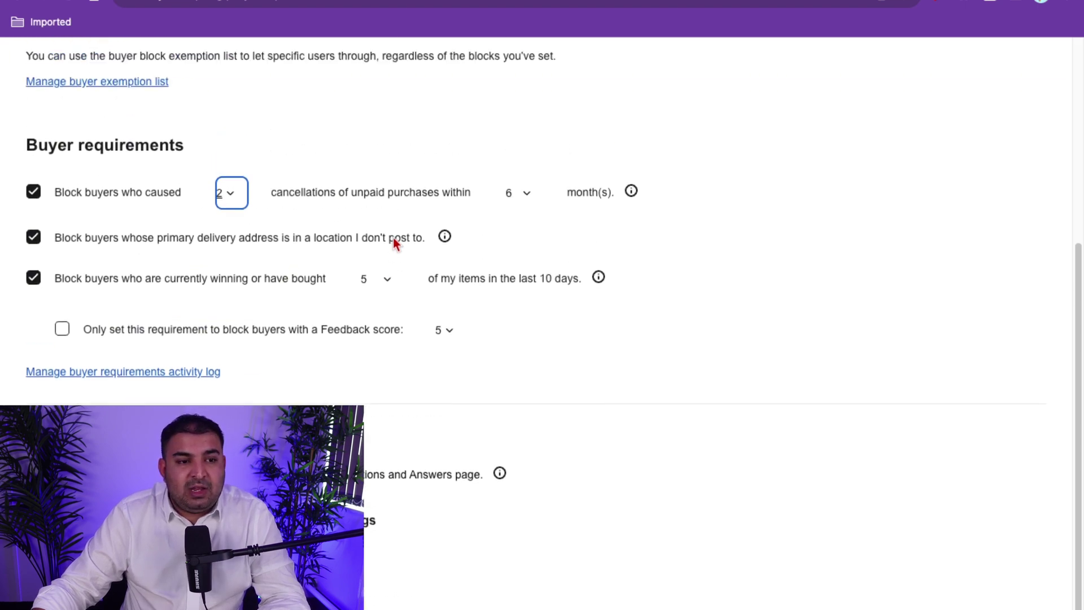
Step: Start the annotation tool and circle the Manage blocked buyer list link in red
scroll(394, 244, "up", 5)
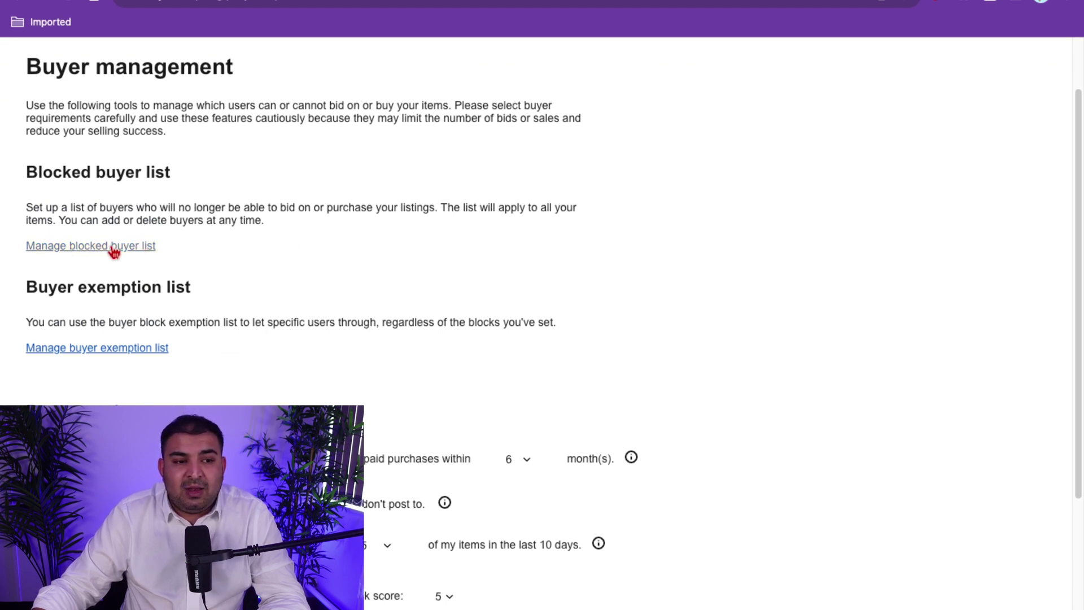
left_click(940, 1)
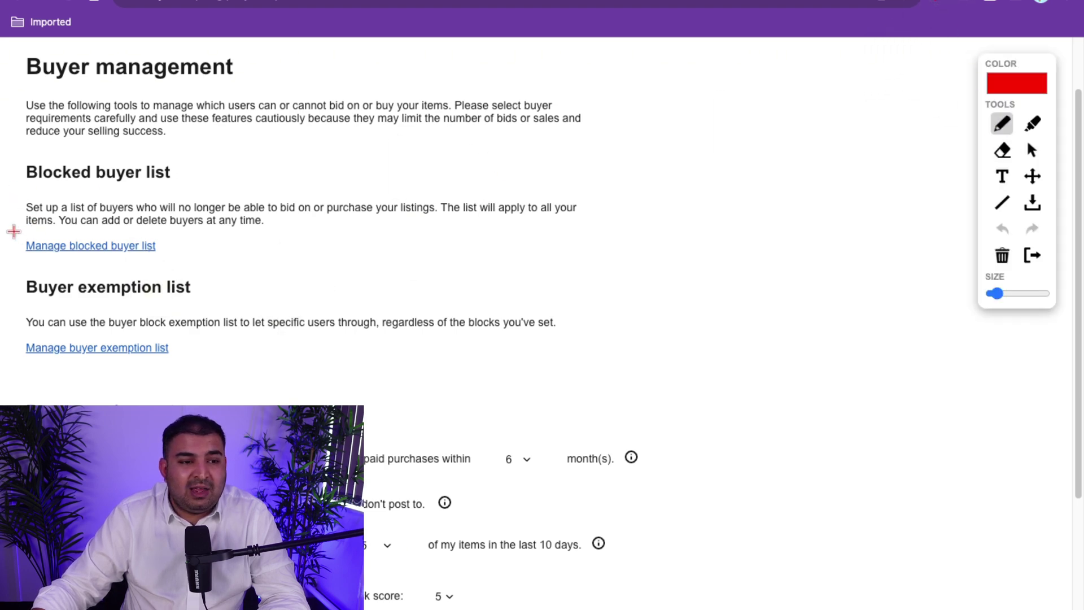
left_click_drag(12, 229, 182, 233)
left_click_drag(38, 266, 18, 231)
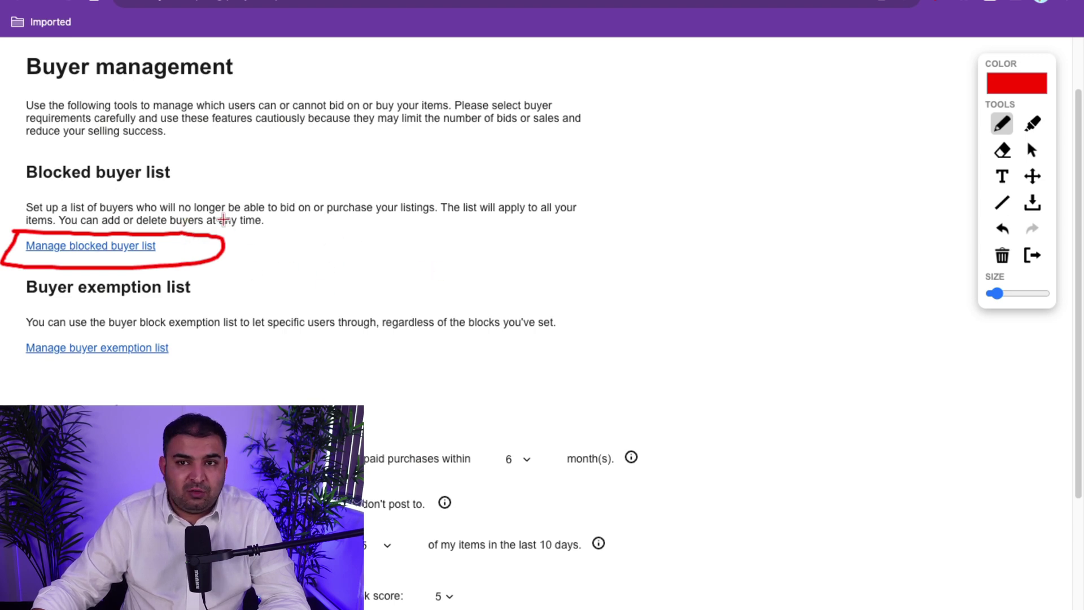
Step: Circle "Don't allow blocked buyers to contact me" and "Apply above settings to active and future listings" in red
scroll(423, 240, "down", 5)
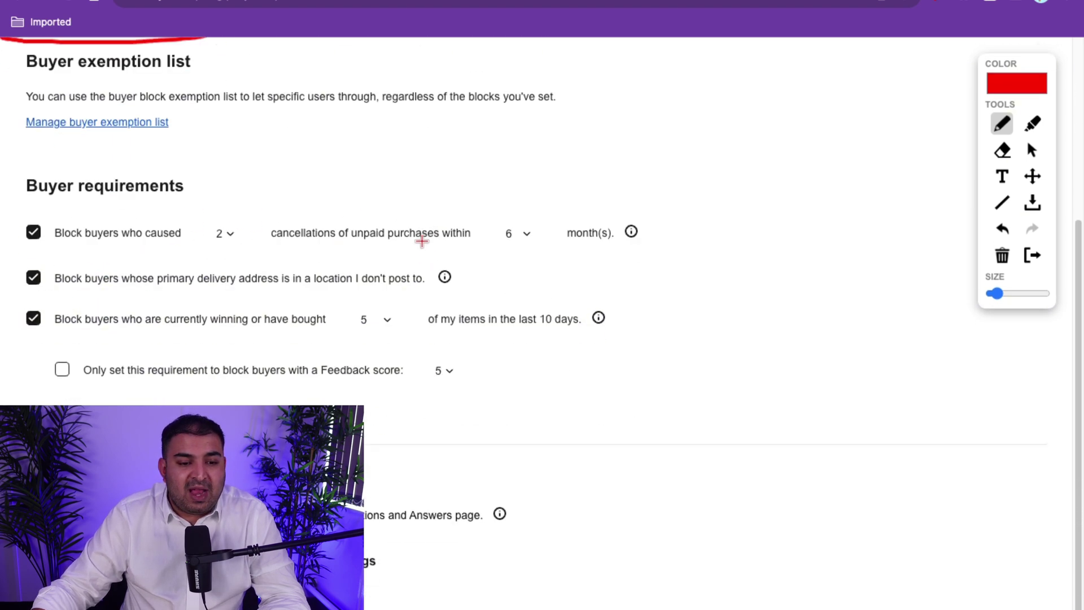
scroll(421, 240, "down", 3)
mouse_move(22, 249)
left_mouse_down()
mouse_move(406, 251)
mouse_move(529, 270)
mouse_move(385, 338)
mouse_move(59, 314)
mouse_move(5, 276)
mouse_move(19, 248)
mouse_move(89, 247)
left_mouse_up()
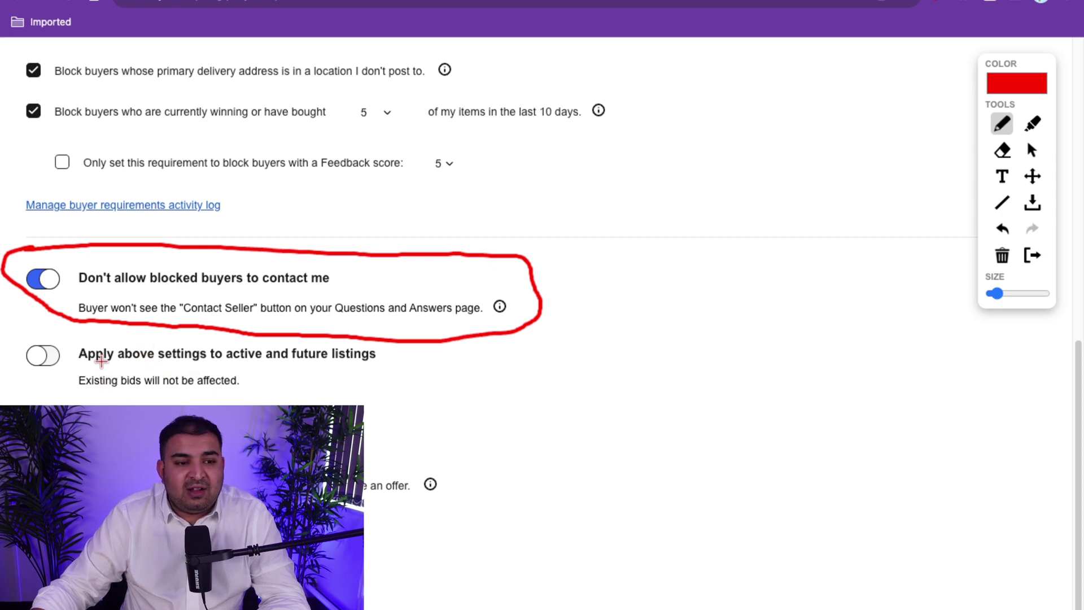
mouse_move(48, 336)
left_mouse_down()
mouse_move(411, 346)
mouse_move(334, 403)
mouse_move(26, 366)
left_mouse_up()
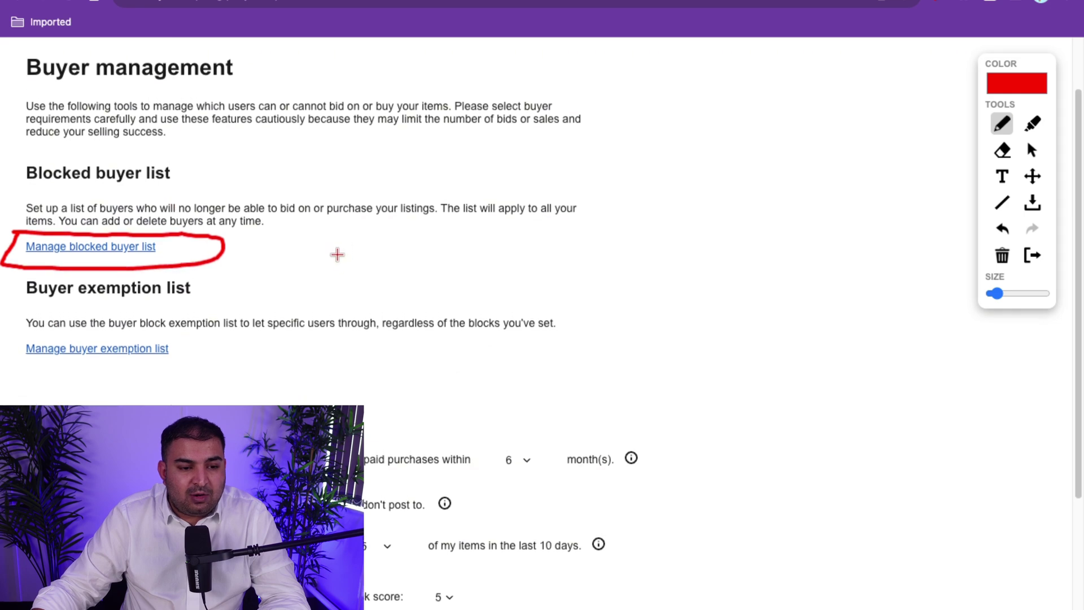
Step: Circle the unpaid-purchase cancellation count selector in the Buyer requirements section in red
scroll(251, 242, "down", 7)
scroll(207, 187, "up", 2)
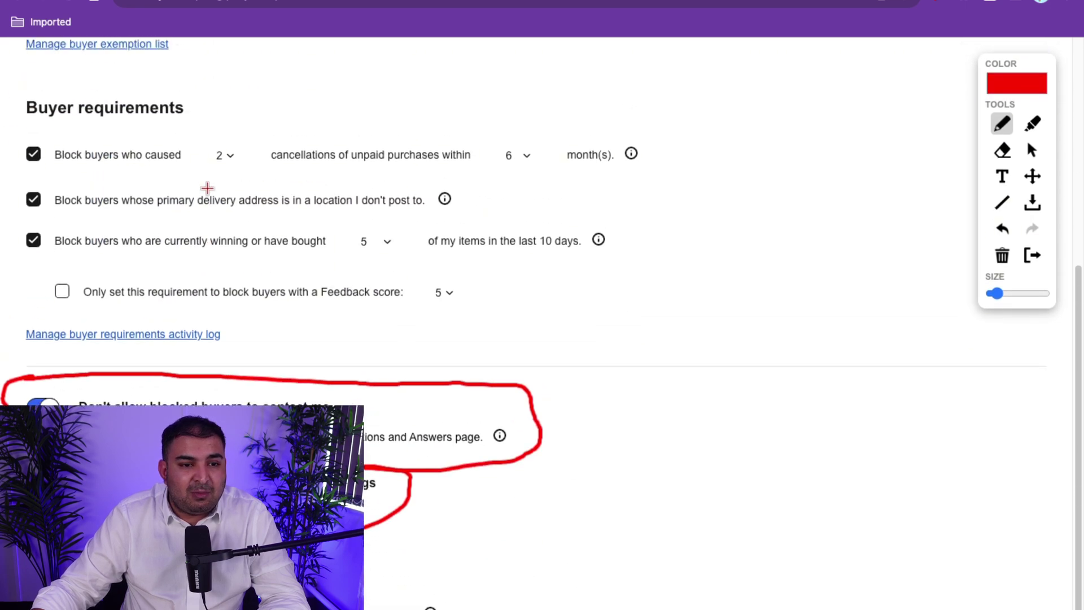
mouse_move(199, 144)
left_mouse_down()
mouse_move(217, 134)
mouse_move(249, 173)
mouse_move(194, 152)
left_mouse_up()
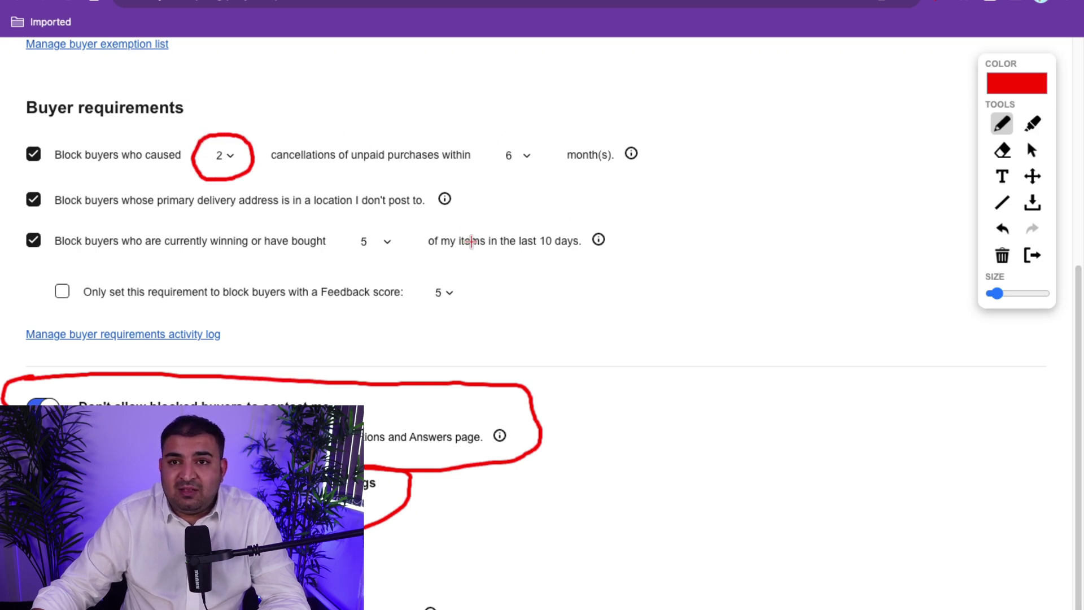
Step: Return to the Selling preferences page and bring up the Your monthly invoice section
left_click(17, 6)
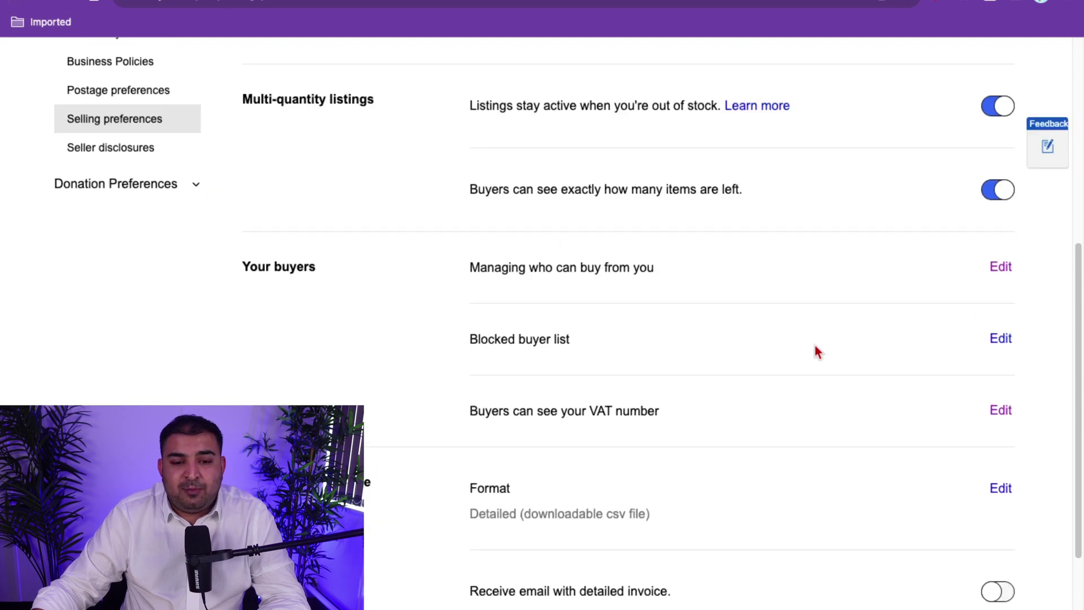
scroll(817, 351, "down", 2)
scroll(818, 350, "down", 1)
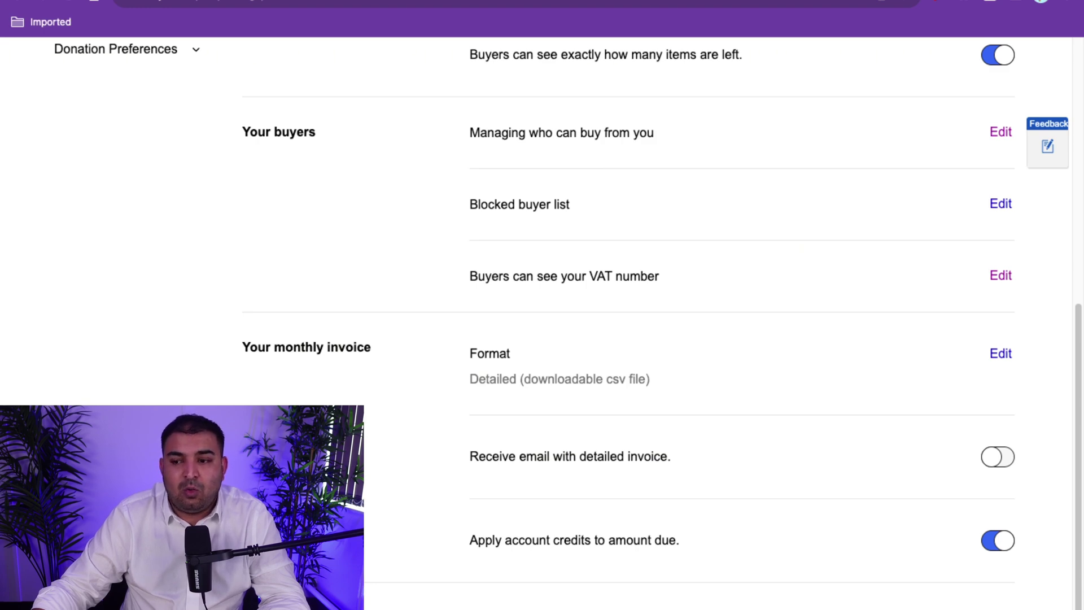
Step: Start the annotation tool and circle "Receive email with detailed invoice" and its switch in red
key("alt+shift+d")
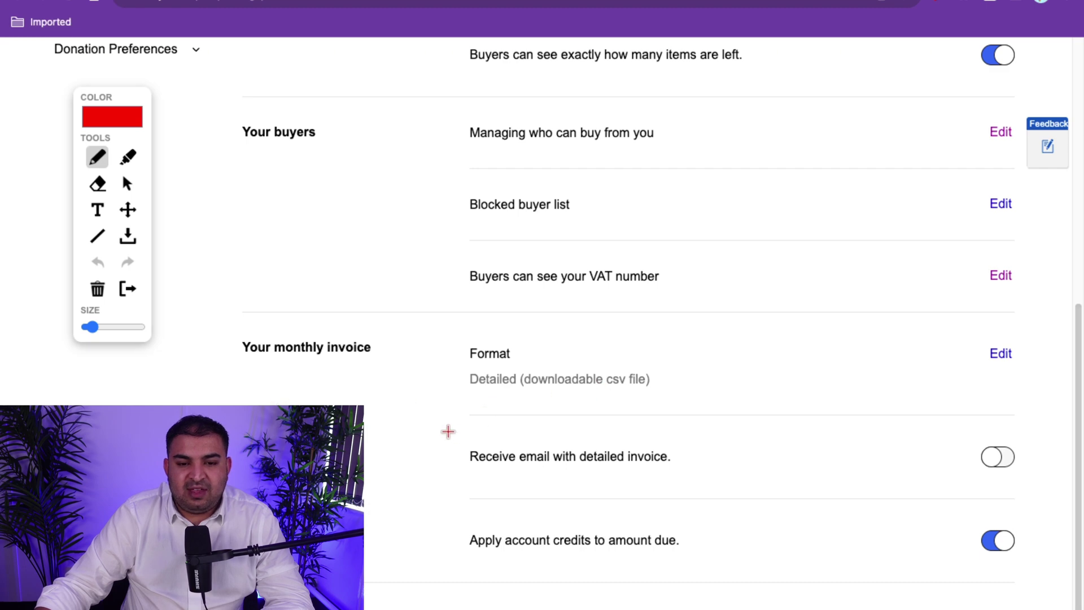
mouse_move(456, 431)
left_mouse_down()
mouse_move(677, 431)
mouse_move(672, 479)
mouse_move(448, 450)
mouse_move(461, 442)
left_mouse_up()
mouse_move(969, 438)
left_mouse_down()
mouse_move(1011, 419)
mouse_move(907, 463)
mouse_move(906, 452)
left_mouse_up()
Step: Switch the annotation tool to the pointer and turn on "Receive email with detailed invoice"
left_click(127, 184)
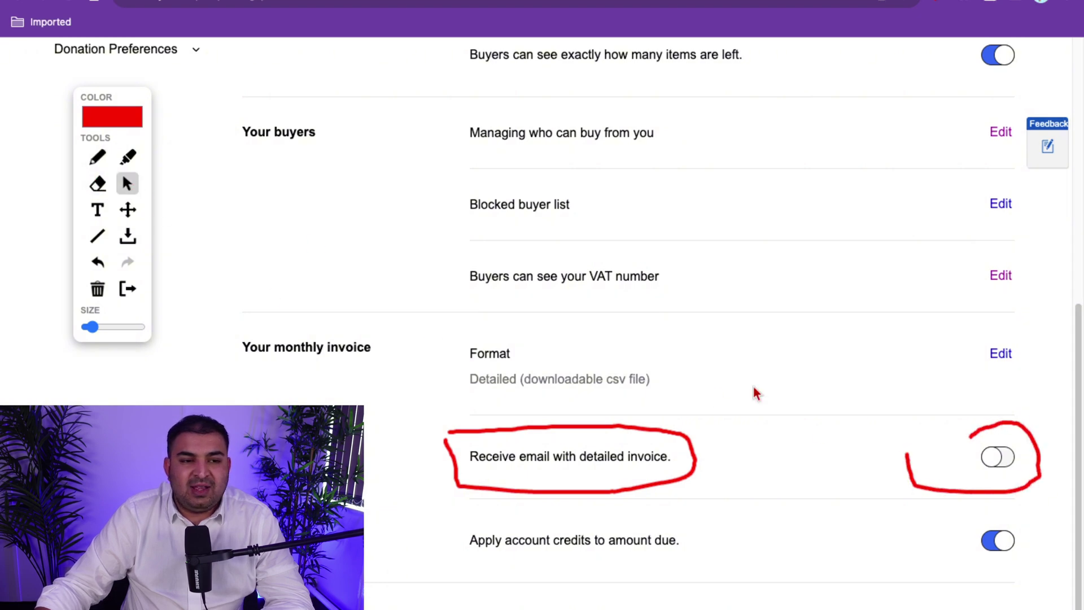
left_click(989, 456)
scroll(754, 364, "down", 1)
scroll(754, 364, "down", 3)
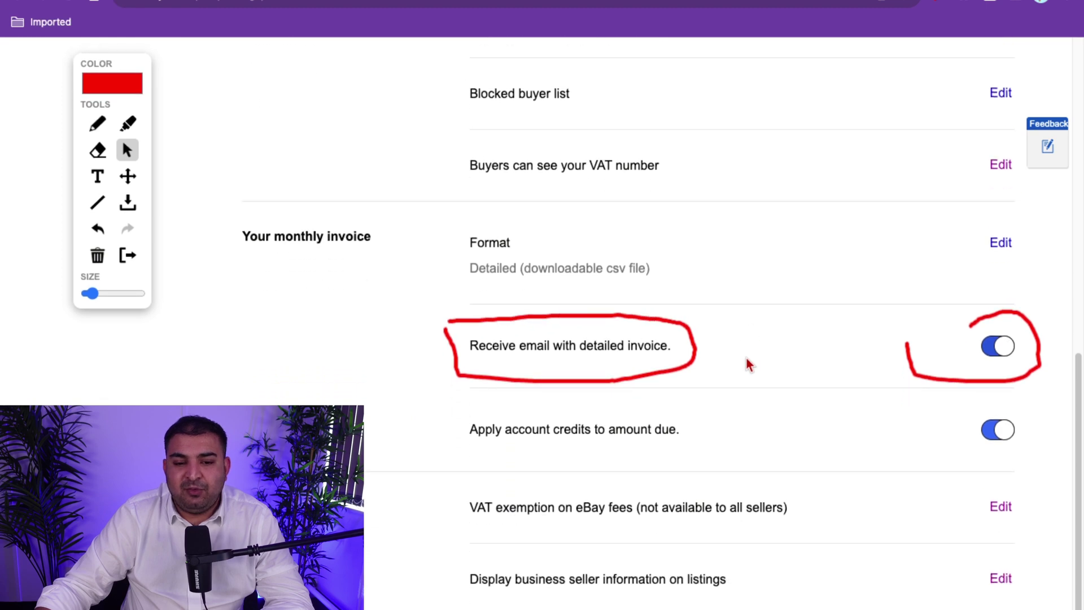
Step: Outline "Buyers can see your VAT number" with the red pen and add a tick mark beside it
scroll(736, 364, "up", 3)
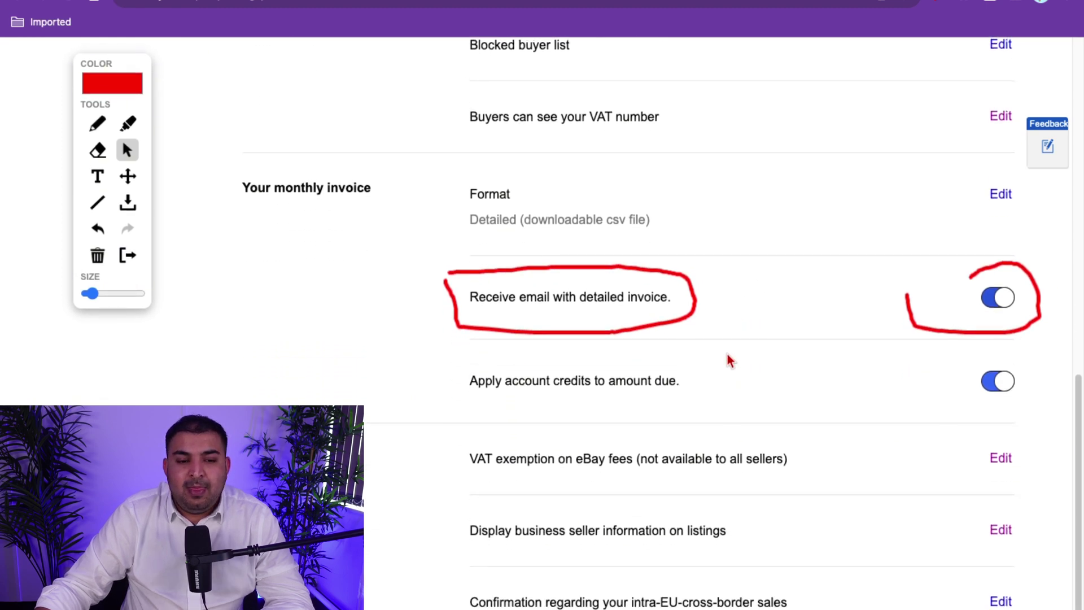
left_click(97, 123)
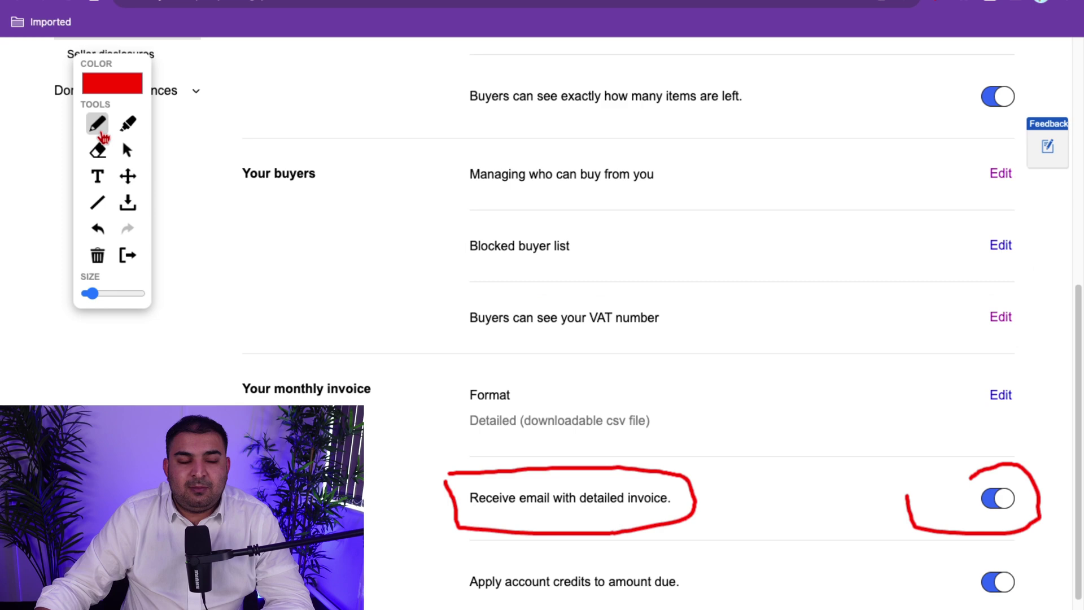
mouse_move(416, 288)
left_mouse_down()
mouse_move(1013, 285)
mouse_move(993, 339)
mouse_move(443, 344)
mouse_move(409, 272)
mouse_move(487, 298)
left_mouse_up()
mouse_move(674, 303)
left_mouse_down()
mouse_move(686, 316)
mouse_move(741, 291)
left_mouse_up()
Step: Outline the Business seller preferences in red and mark the business seller information and intra-EU-cross-border sales entries within them
scroll(702, 302, "down", 6)
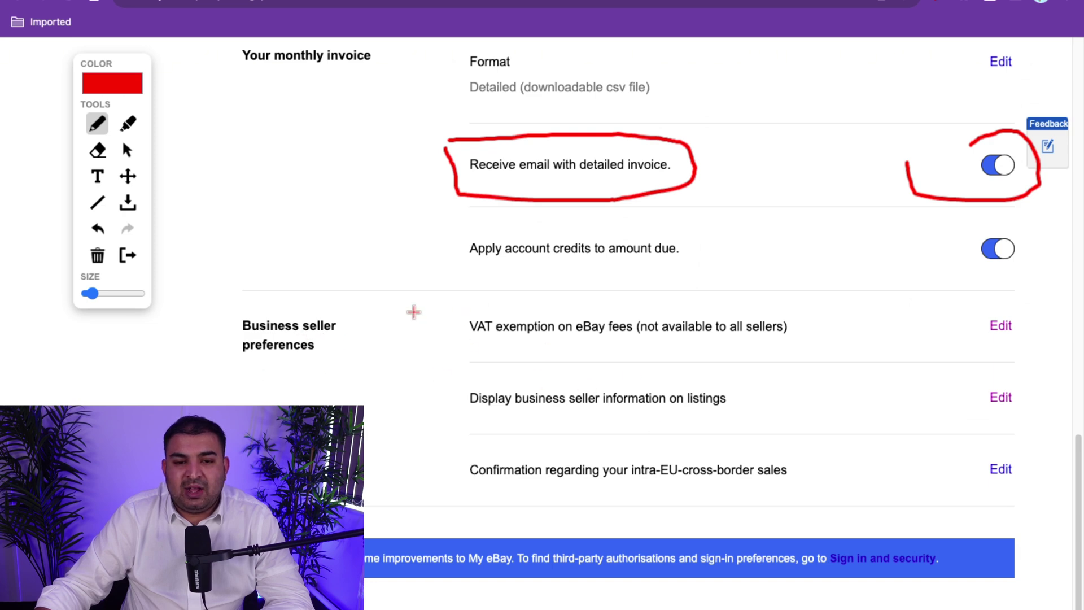
mouse_move(412, 304)
left_mouse_down()
mouse_move(1025, 306)
mouse_move(1037, 319)
mouse_move(1040, 377)
mouse_move(1034, 511)
mouse_move(358, 514)
mouse_move(373, 318)
left_mouse_up()
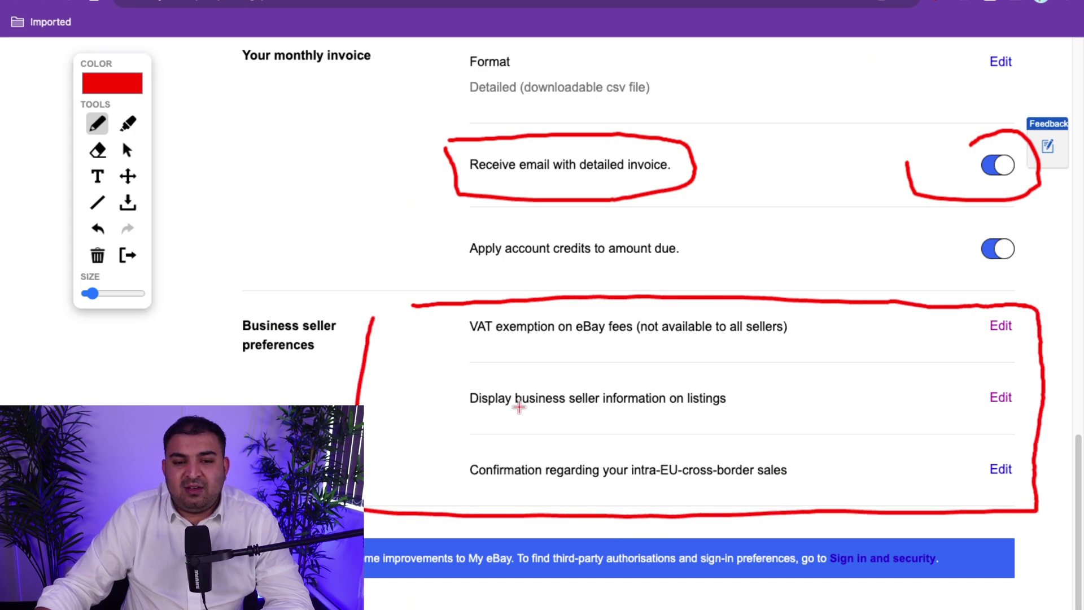
mouse_move(541, 411)
left_mouse_down()
mouse_move(774, 397)
mouse_move(535, 373)
mouse_move(443, 391)
mouse_move(544, 423)
left_mouse_up()
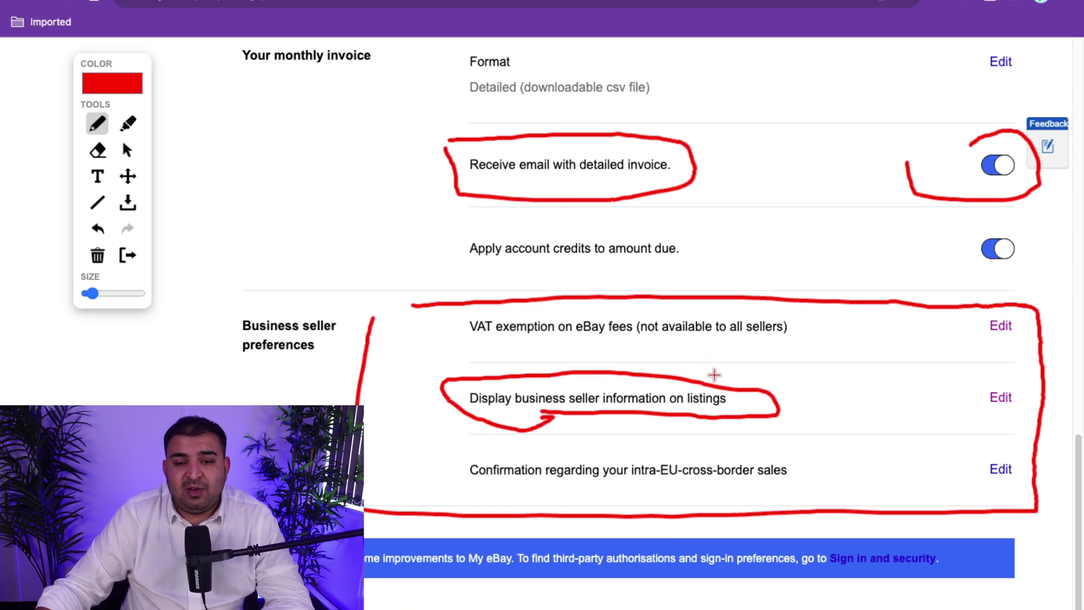
left_click_drag(716, 375, 824, 355)
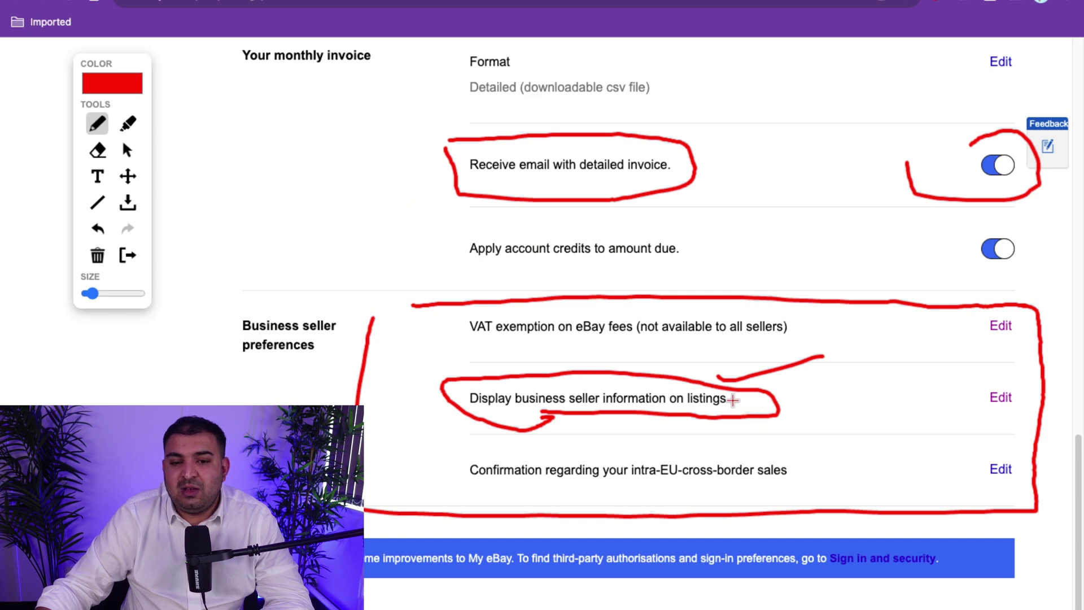
mouse_move(438, 460)
left_mouse_down()
mouse_move(825, 447)
mouse_move(689, 486)
mouse_move(440, 463)
mouse_move(457, 452)
left_mouse_up()
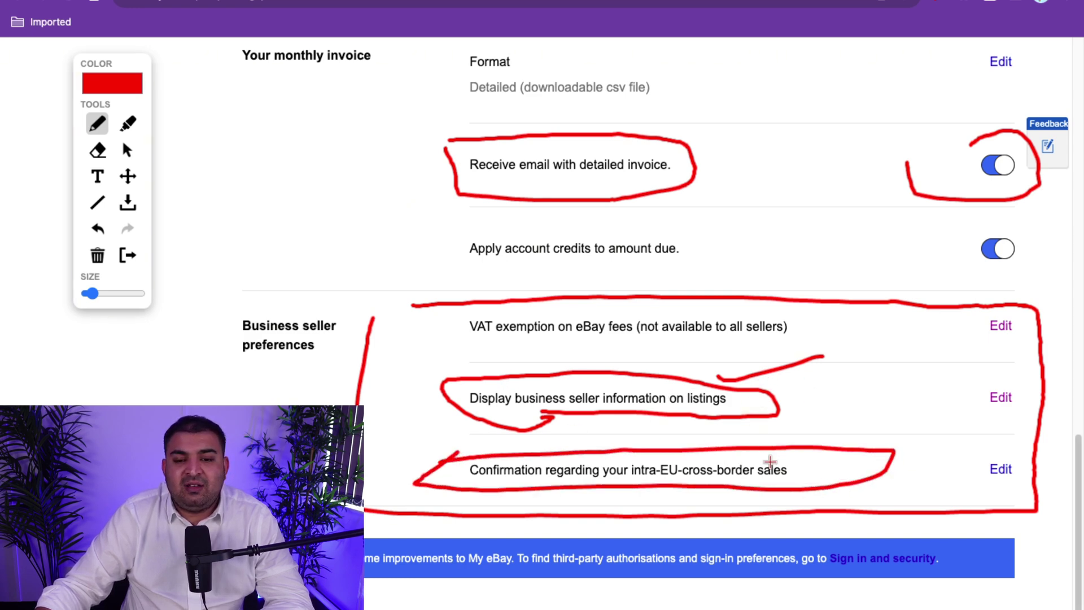
mouse_move(878, 438)
left_mouse_down()
mouse_move(859, 499)
mouse_move(951, 487)
left_mouse_up()
Step: Go back to the Selling section of the account navigation and circle Time Away in red
scroll(905, 448, "up", 10)
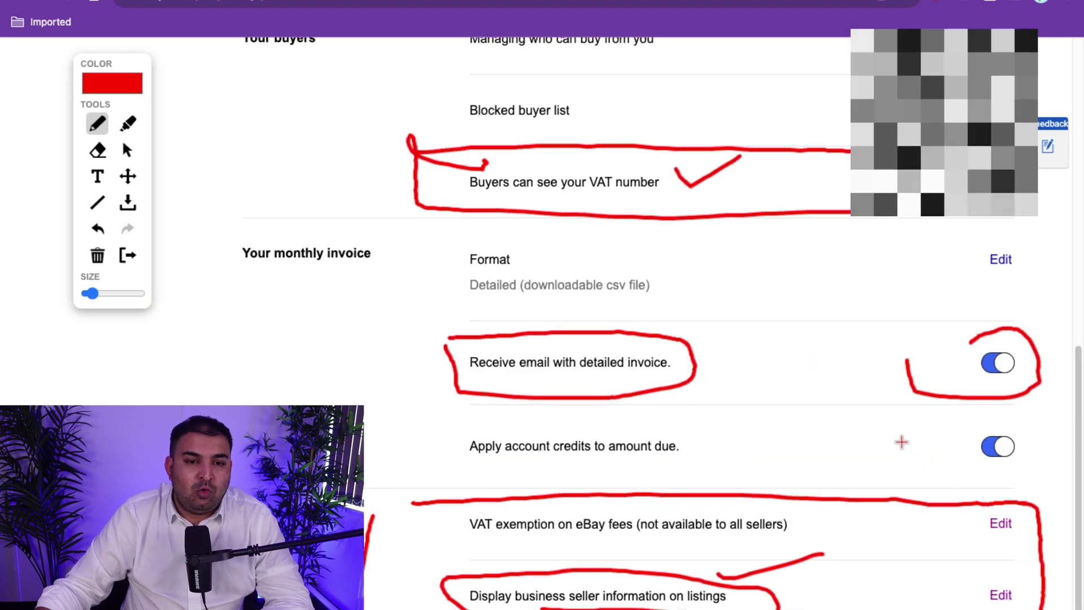
scroll(901, 442, "up", 3)
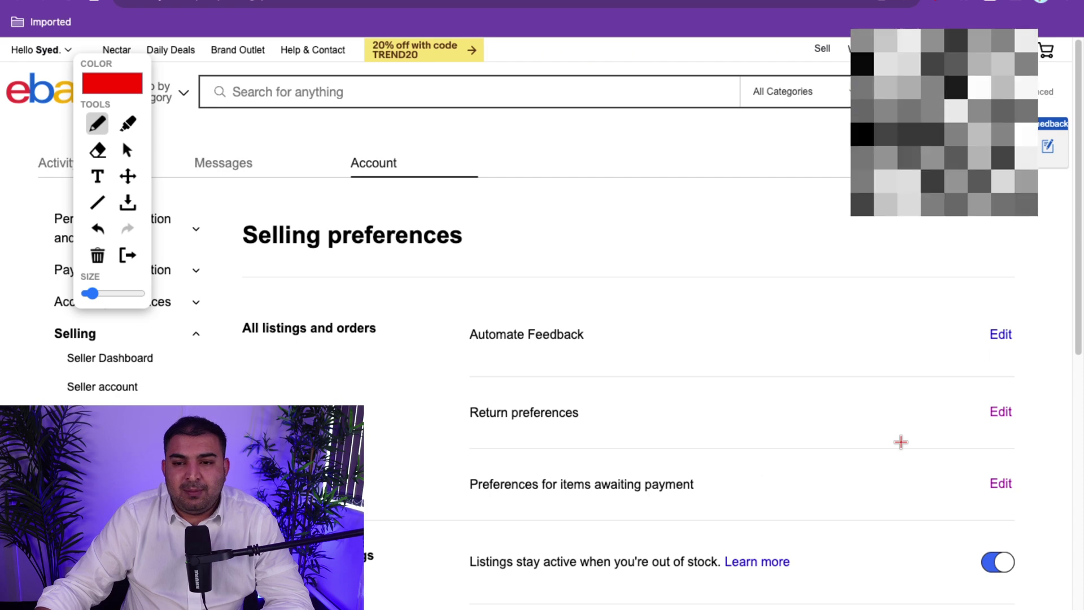
scroll(900, 442, "down", 1)
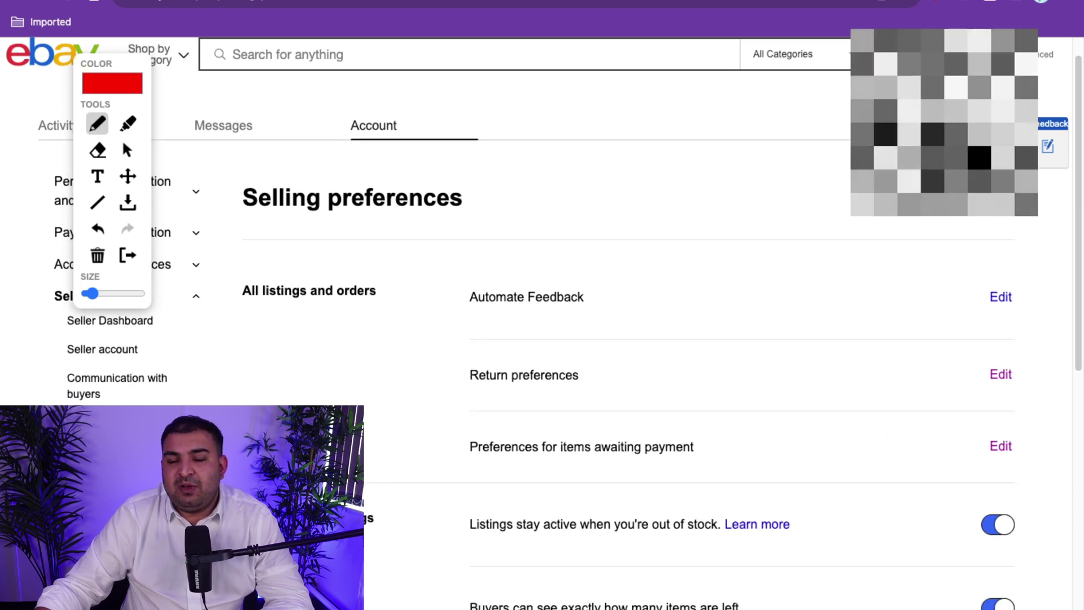
scroll(626, 338, "down", 4)
scroll(627, 339, "up", 1)
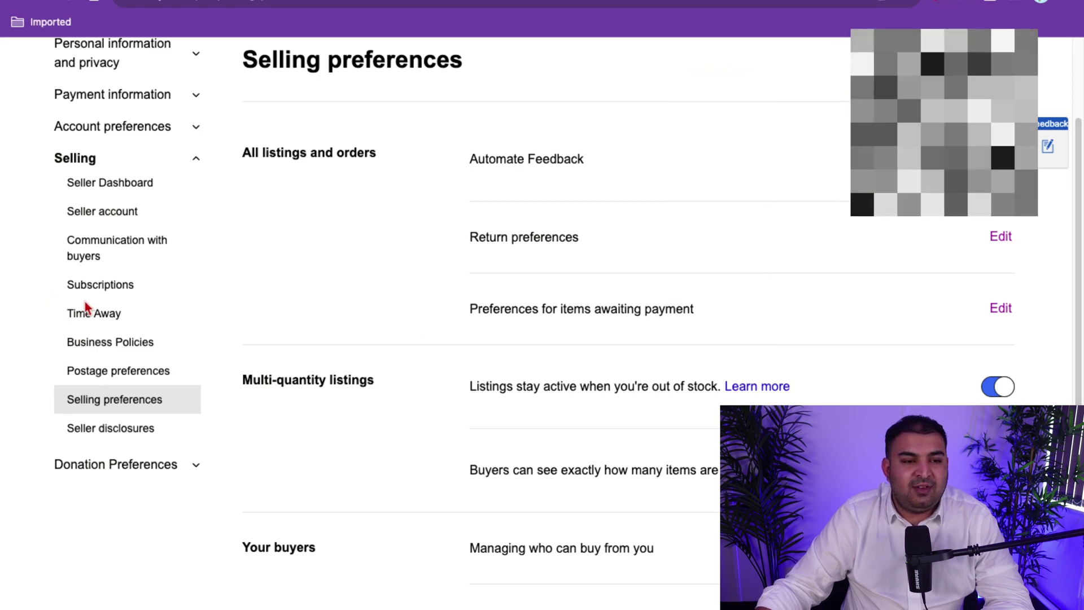
left_click(942, 4)
mouse_move(53, 311)
left_mouse_down()
mouse_move(127, 286)
mouse_move(26, 333)
left_mouse_up()
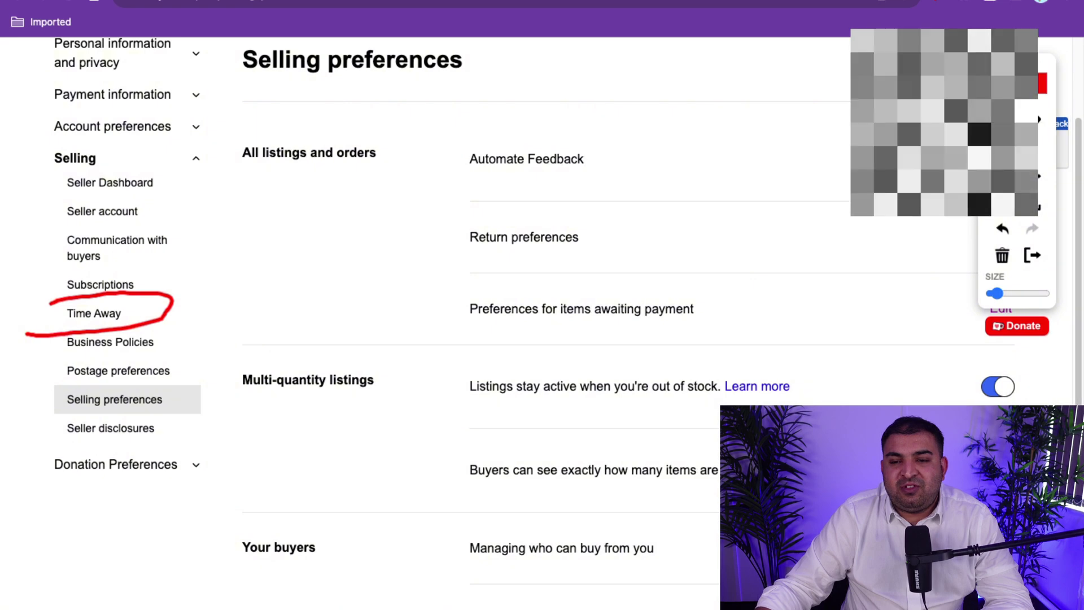
Step: Open the Time Away page and bring the Schedule time away and Automatic response settings into view
left_click(91, 316)
scroll(515, 322, "down", 2)
scroll(581, 323, "down", 1)
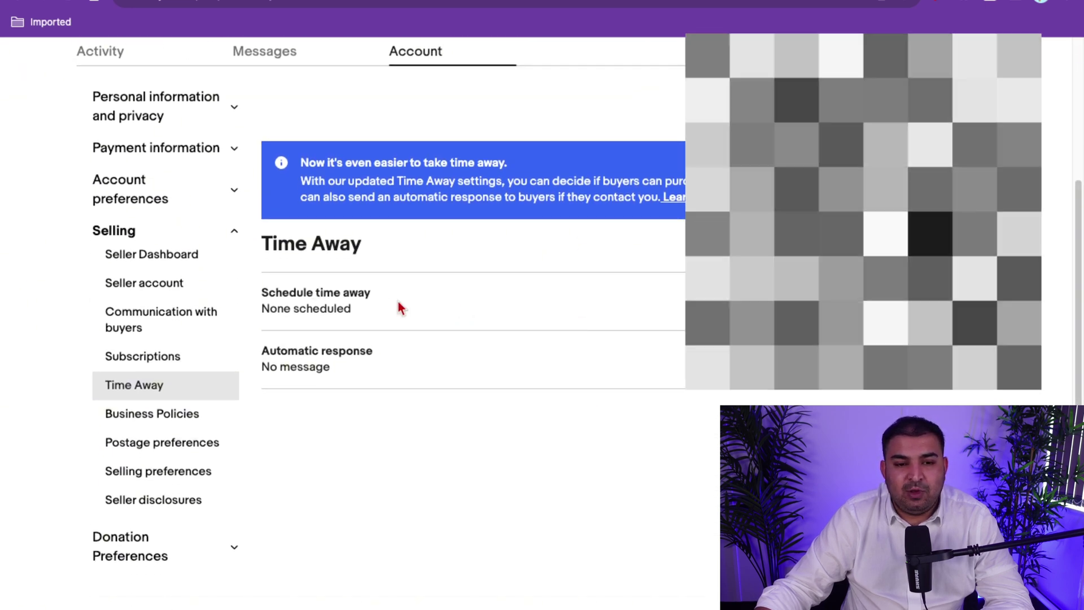
Step: Start the annotation tool and circle the Edit message link, the Edit time away link and the Schedule time away entry in red
left_click(942, 32)
mouse_move(840, 329)
left_mouse_down()
mouse_move(1013, 338)
mouse_move(778, 361)
mouse_move(796, 337)
left_mouse_up()
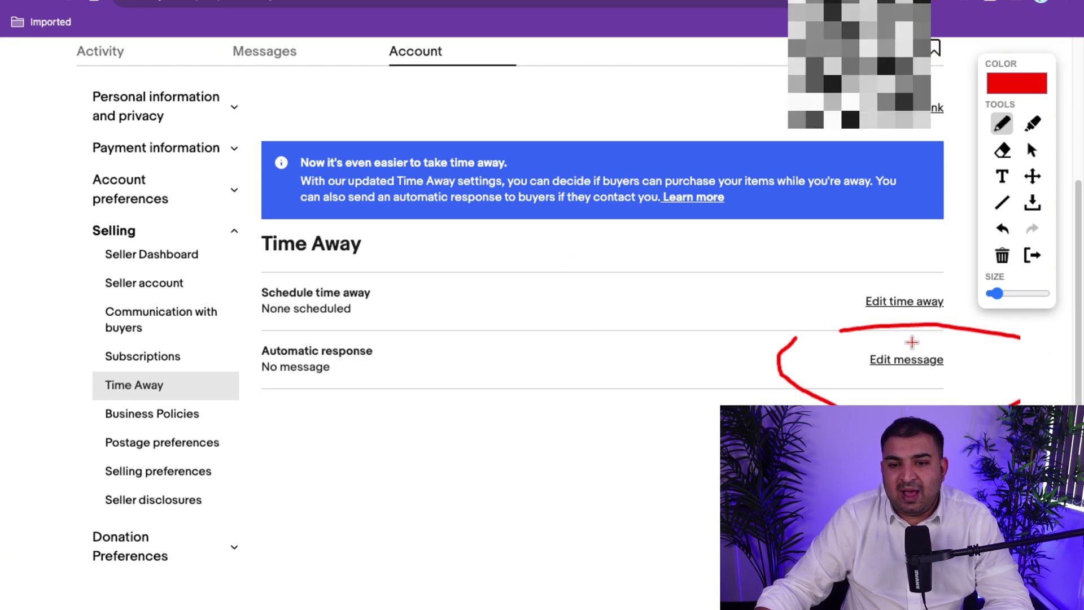
mouse_move(800, 261)
left_mouse_down()
mouse_move(933, 268)
mouse_move(956, 305)
mouse_move(822, 326)
mouse_move(819, 267)
left_mouse_up()
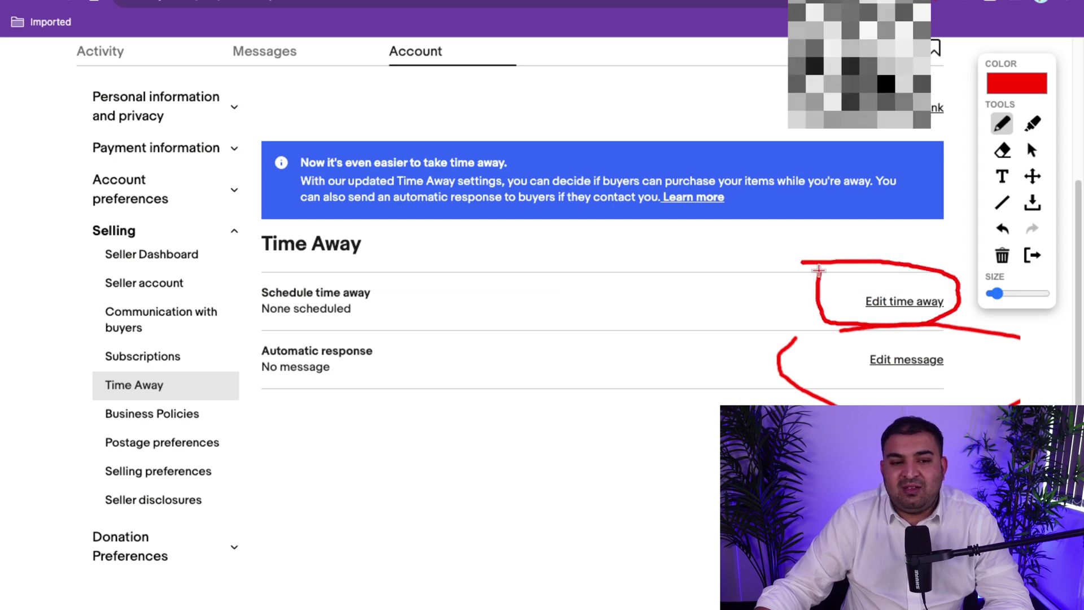
mouse_move(248, 270)
left_mouse_down()
mouse_move(344, 331)
mouse_move(252, 275)
left_mouse_up()
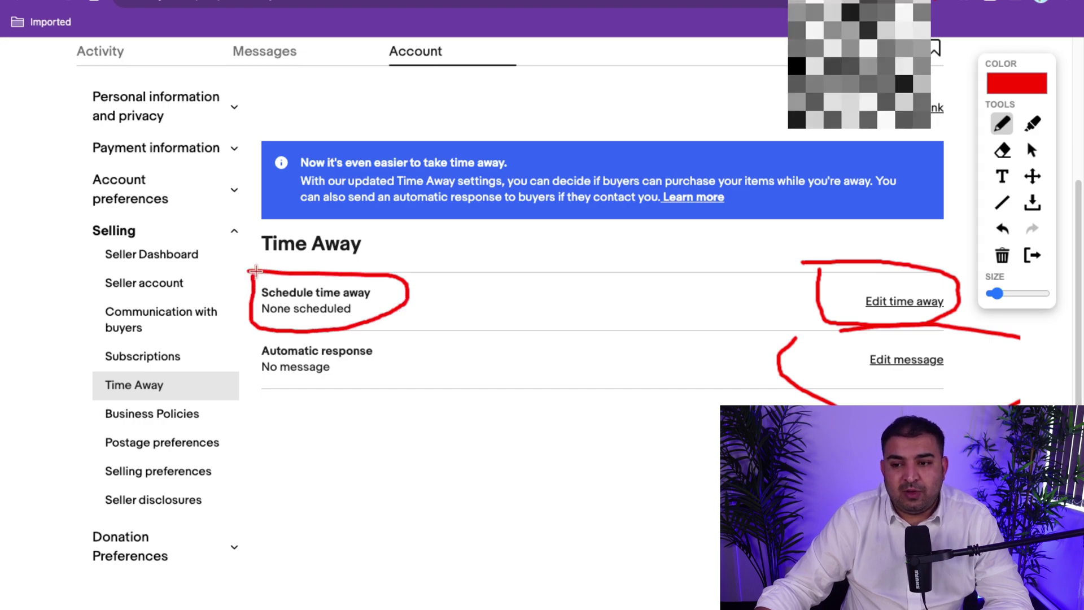